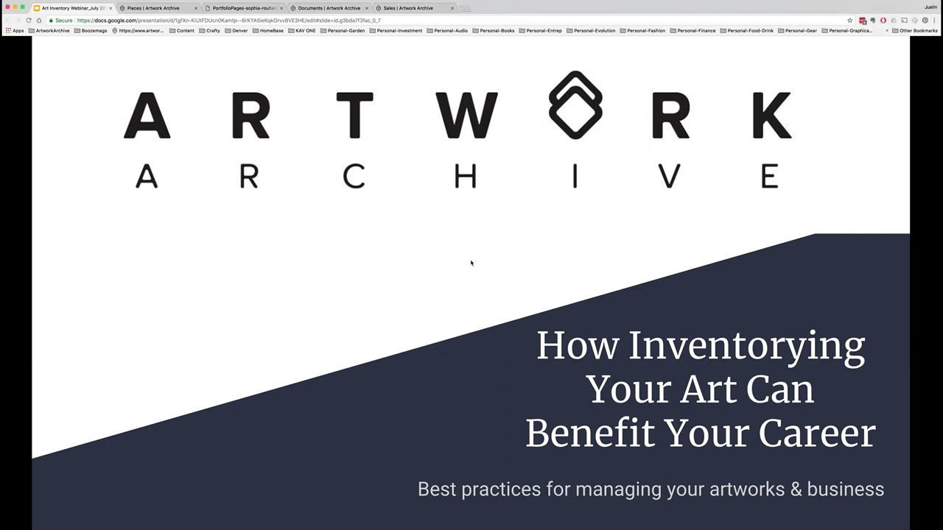
Advance the presentation from the title slide to the "Get Organized: Pieces" slide
key(Right)
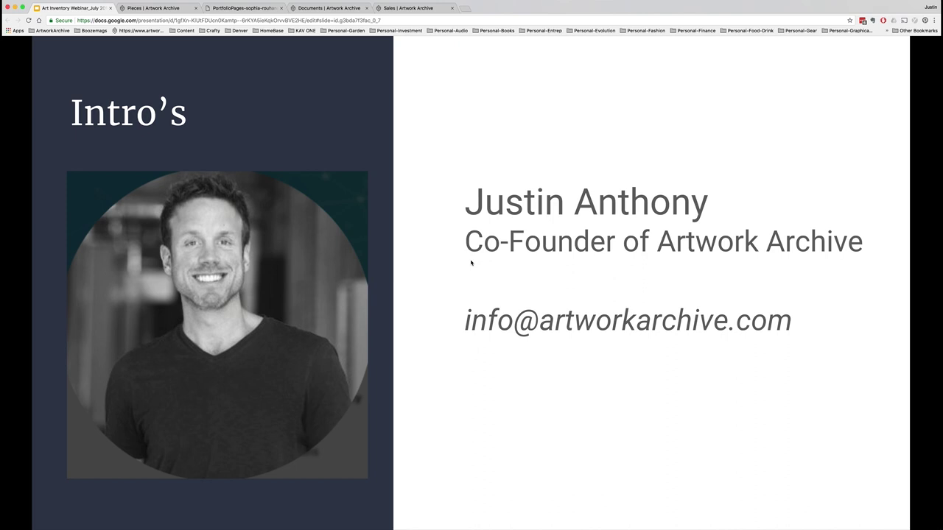
key(Right)
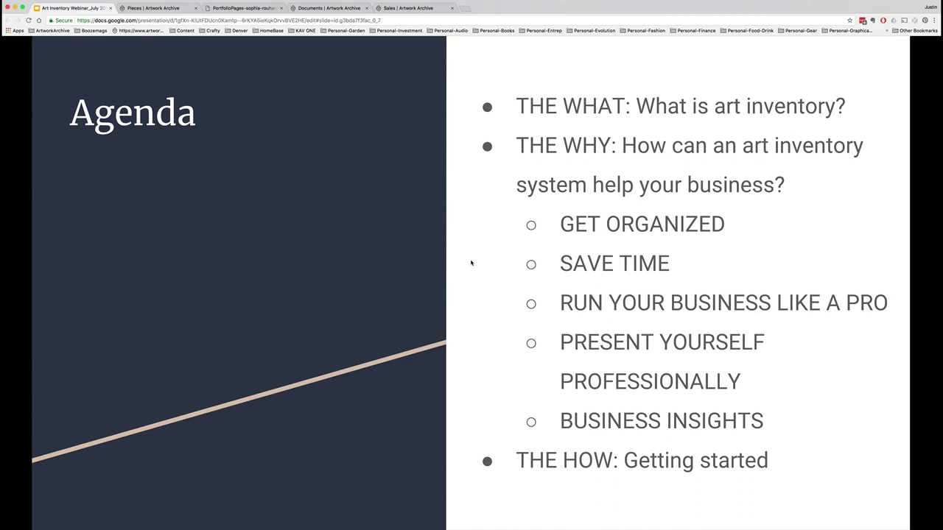
key(Right)
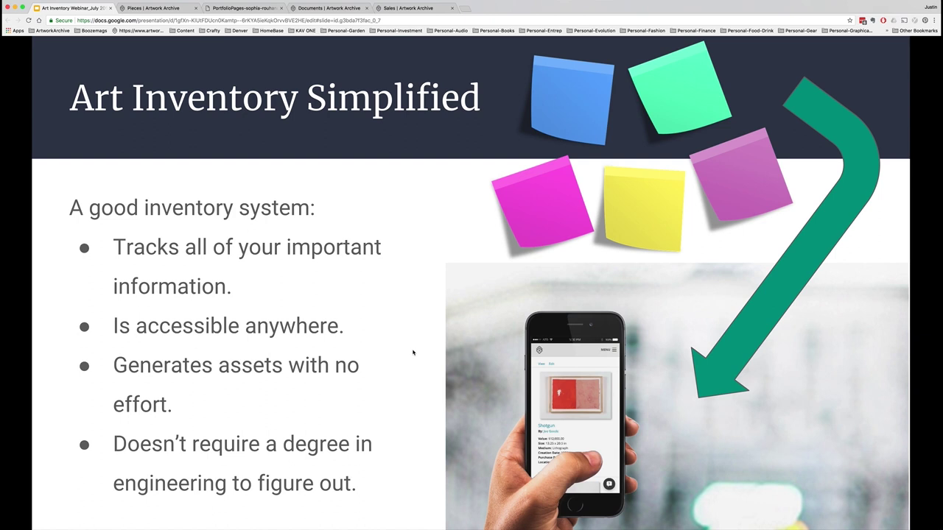
key(Right)
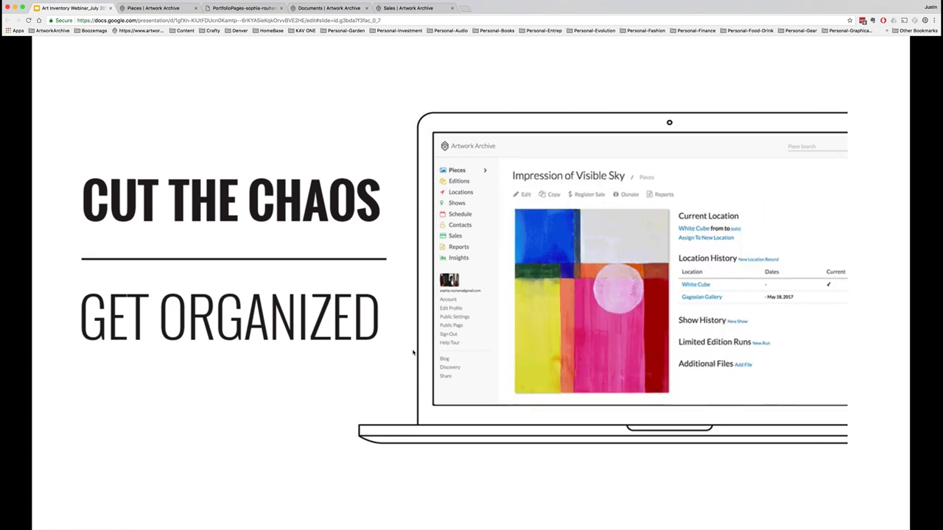
key(Right)
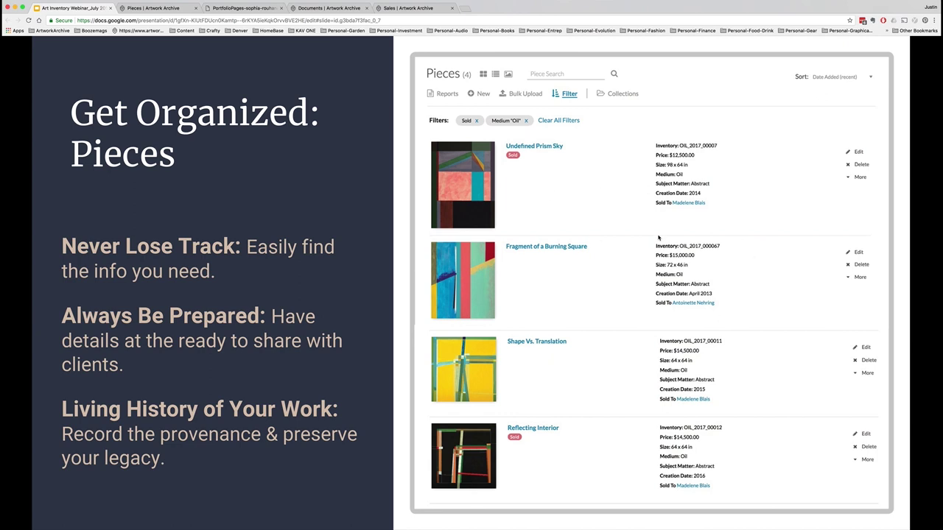
Switch to the Artwork Archive Pieces page and look over the inventory list's artwork entries
click(163, 8)
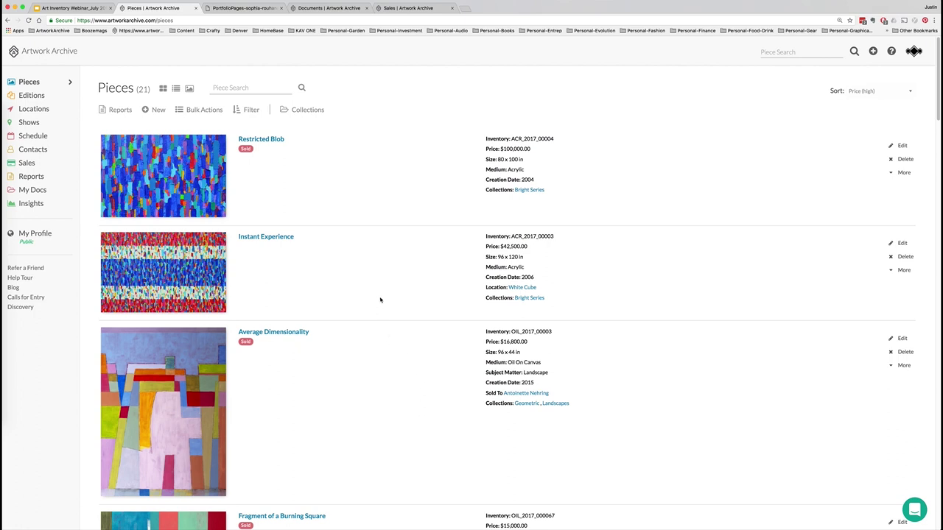
scroll(520, 405, down, 1)
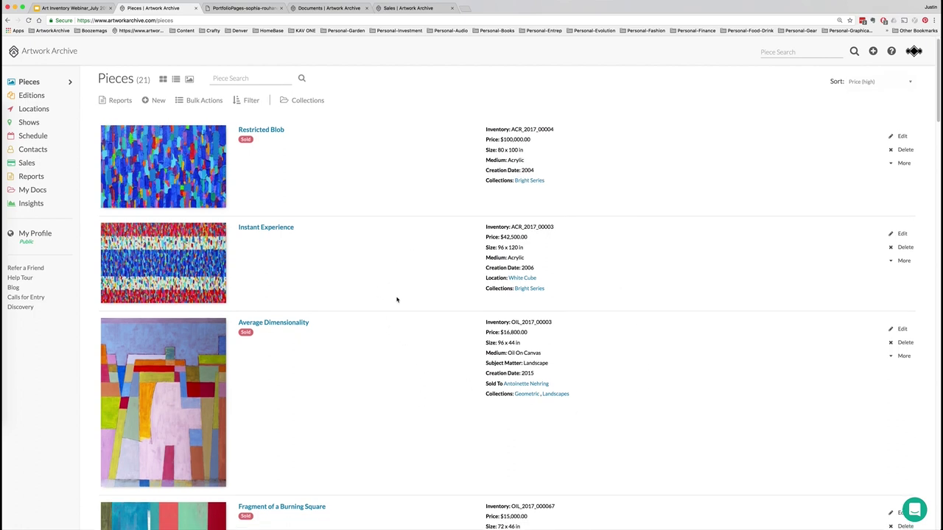
scroll(396, 300, up, 1)
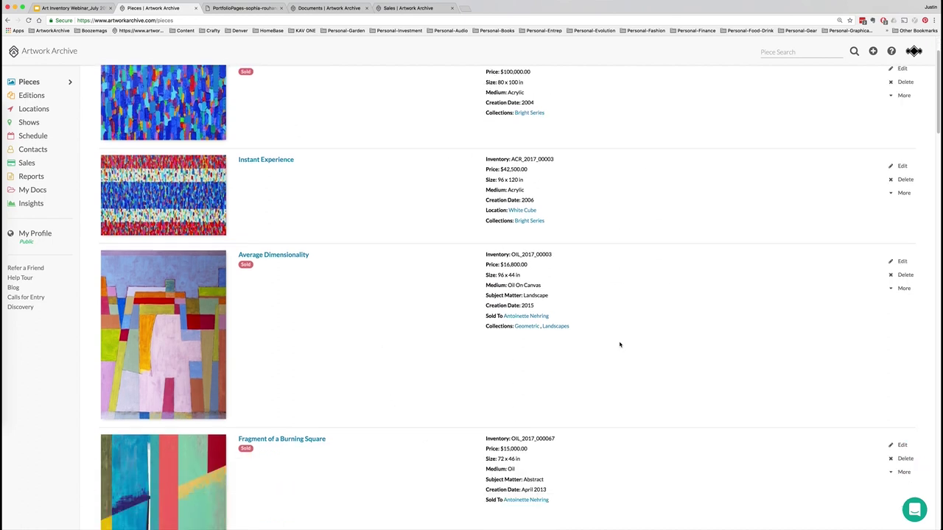
scroll(620, 345, down, 3)
scroll(619, 344, up, 5)
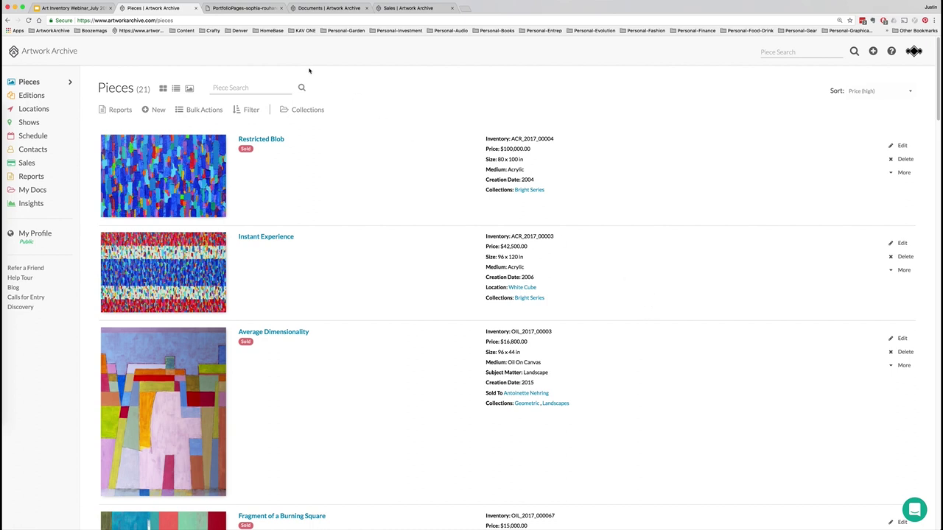
Check the suggestions of the piece search and the available sort orders without changing either
click(226, 87)
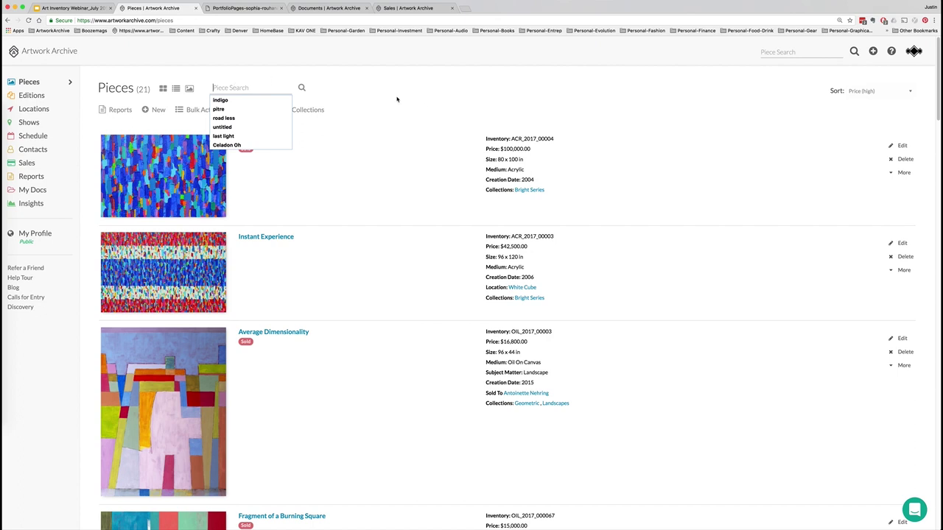
click(425, 101)
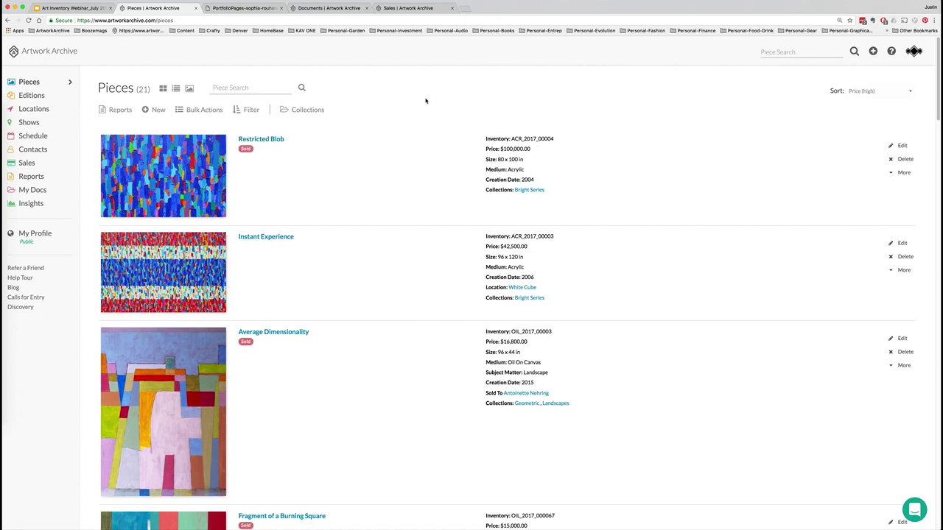
click(858, 95)
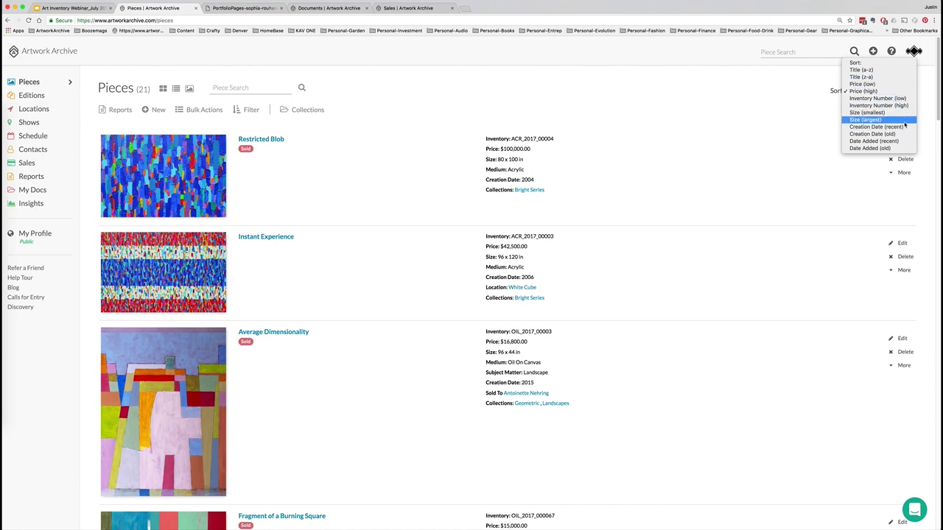
click(388, 167)
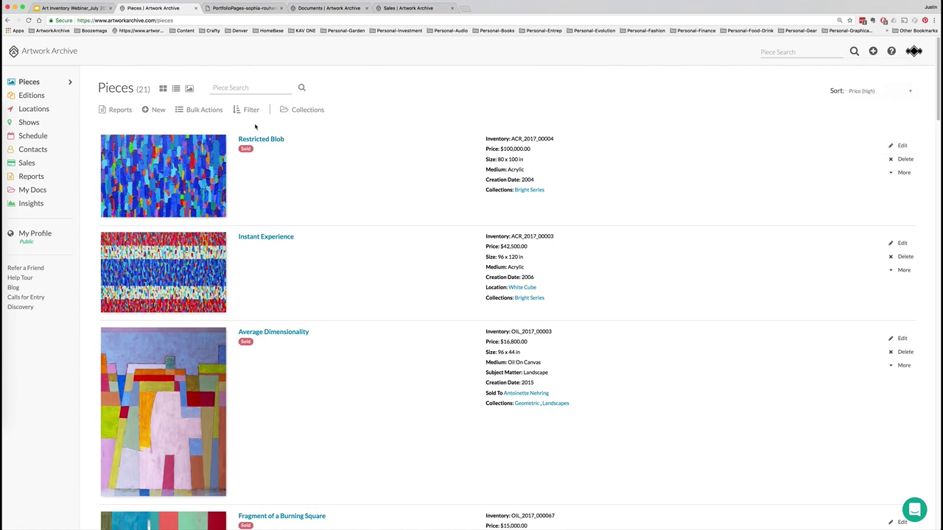
Show the piece filters, review the Status, Collections and Type choices, and return to the plain Pieces list
click(251, 110)
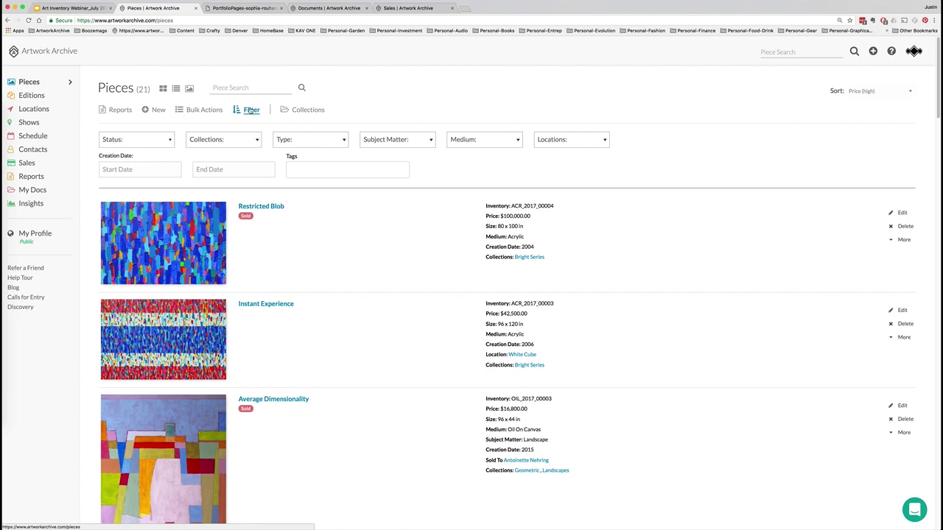
click(161, 140)
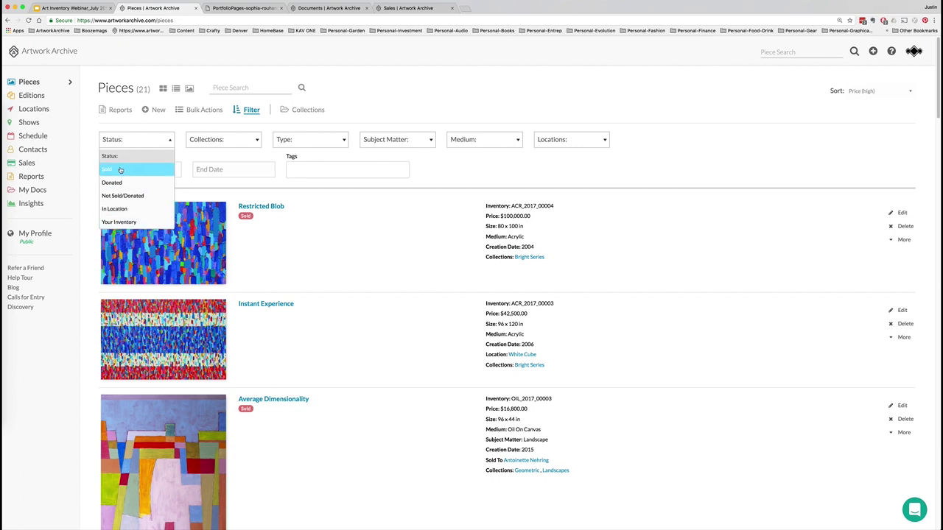
click(405, 95)
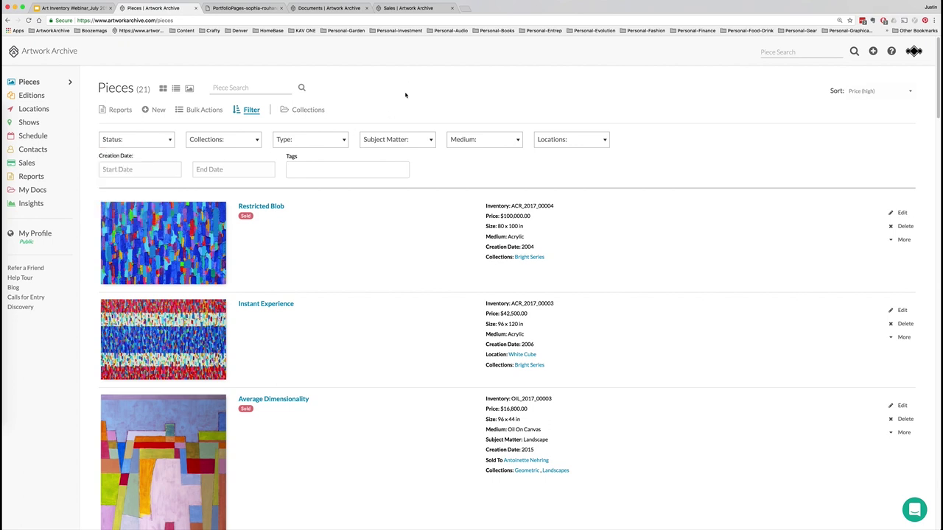
click(239, 139)
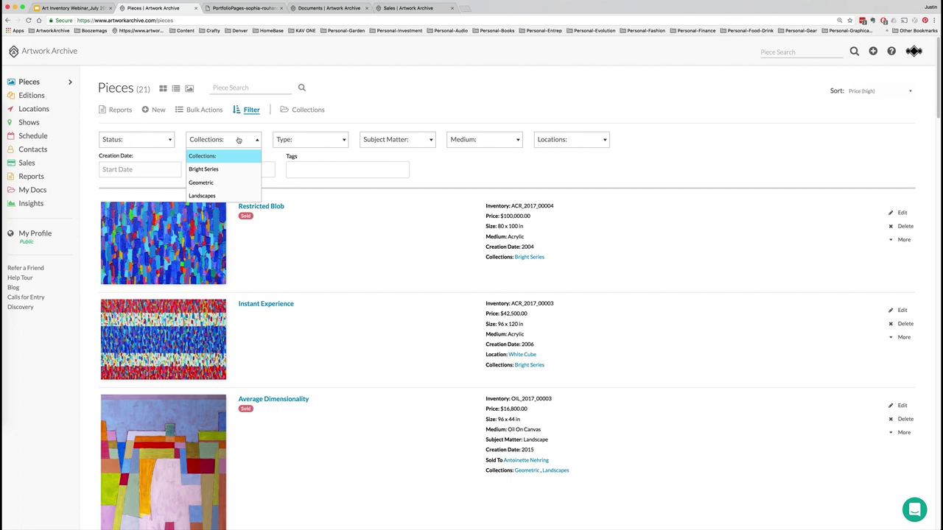
click(314, 143)
scroll(295, 208, down, 3)
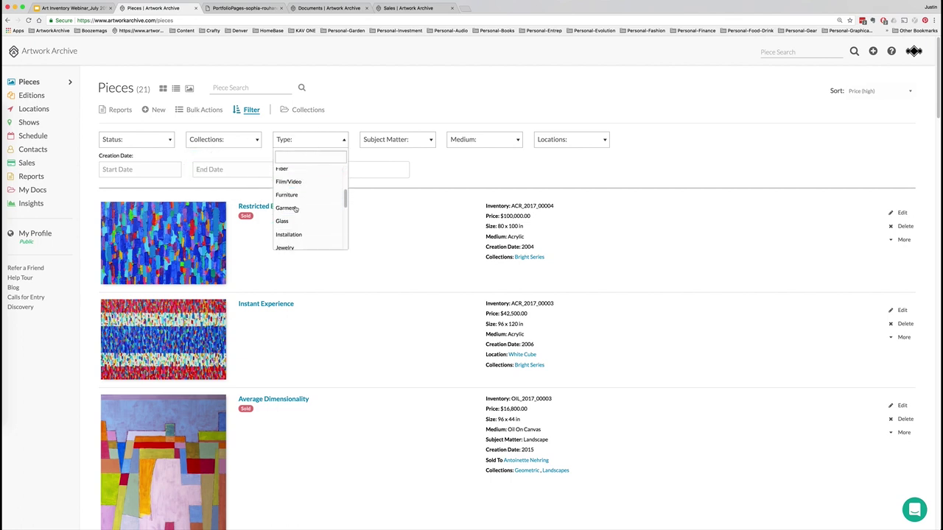
click(369, 110)
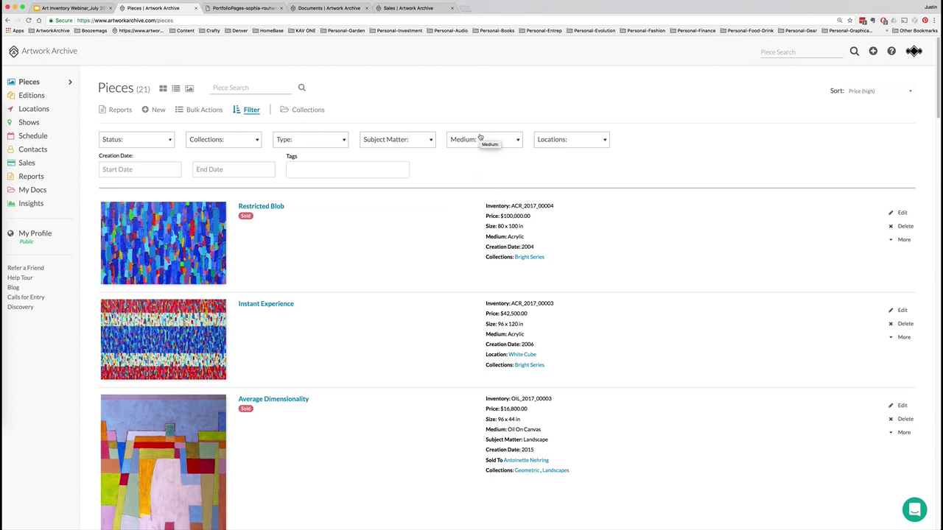
click(27, 83)
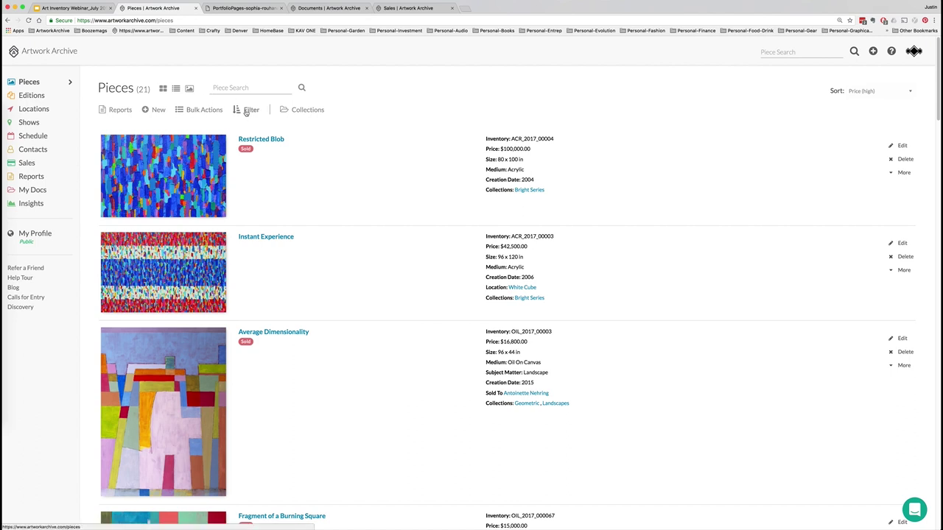
View the pieces as a thumbnail grid and as a full-size slideshow, and return to the list view
click(163, 89)
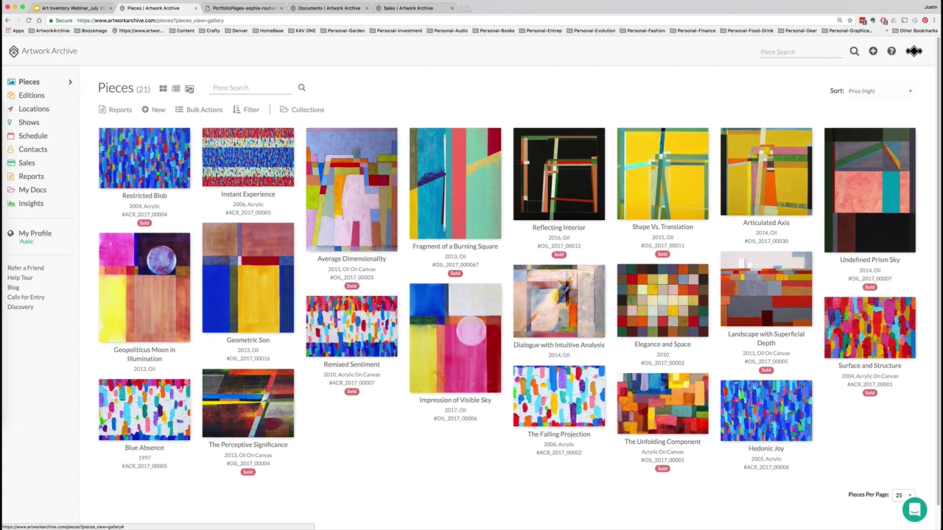
click(189, 89)
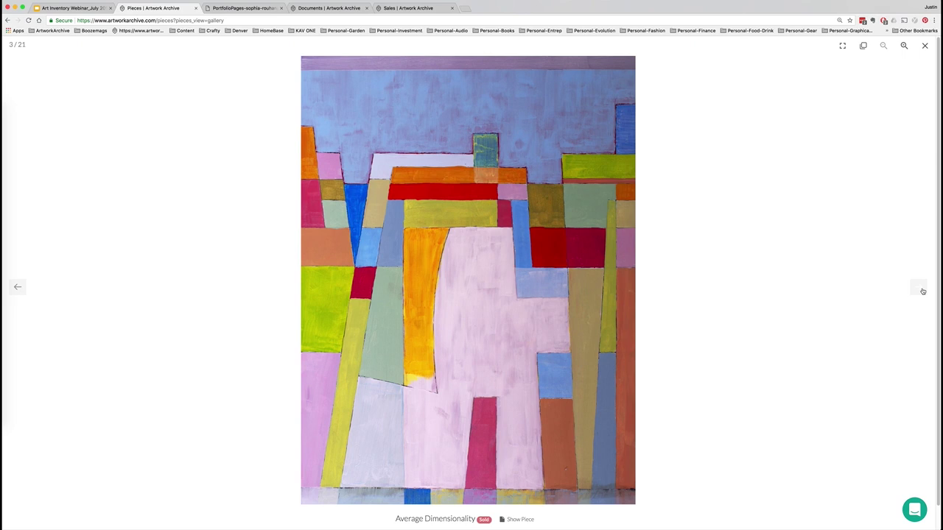
key(Escape)
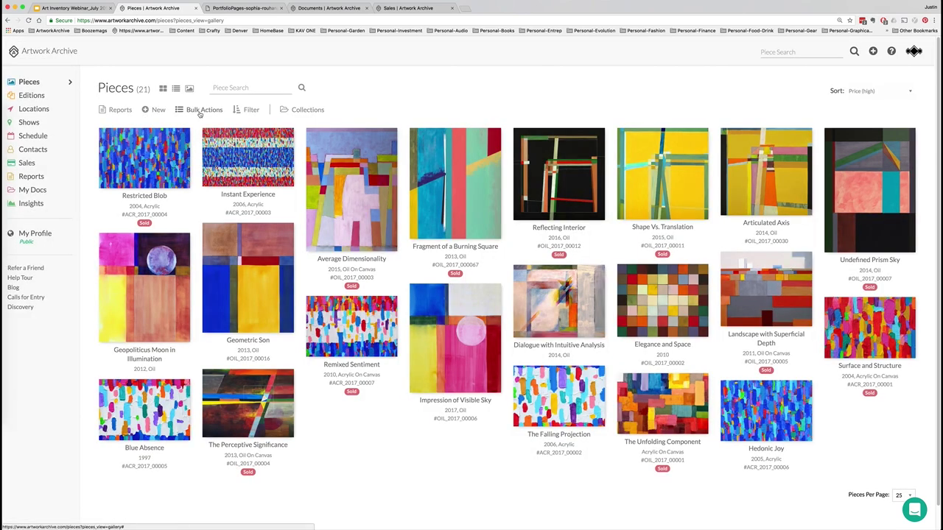
click(175, 89)
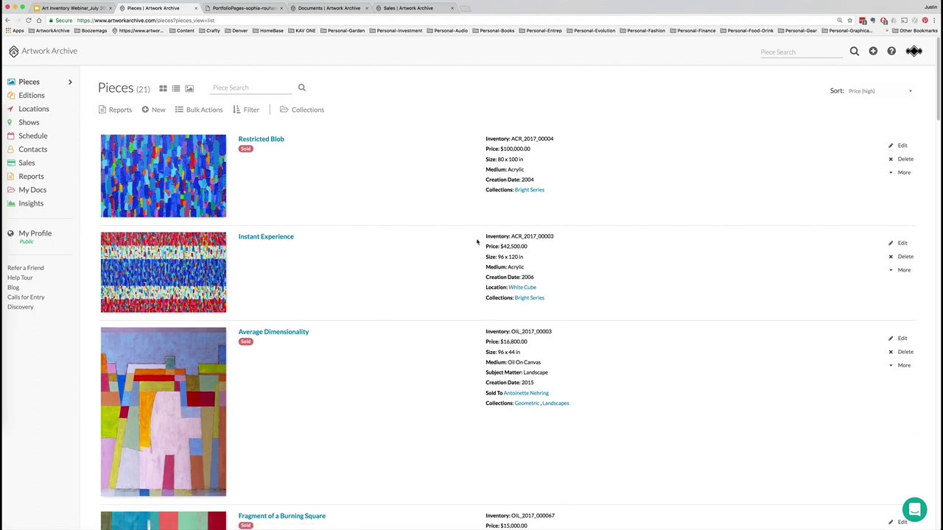
Switch back to the presentation and advance to the "Get Organized: Locations + Shows" slide
click(75, 7)
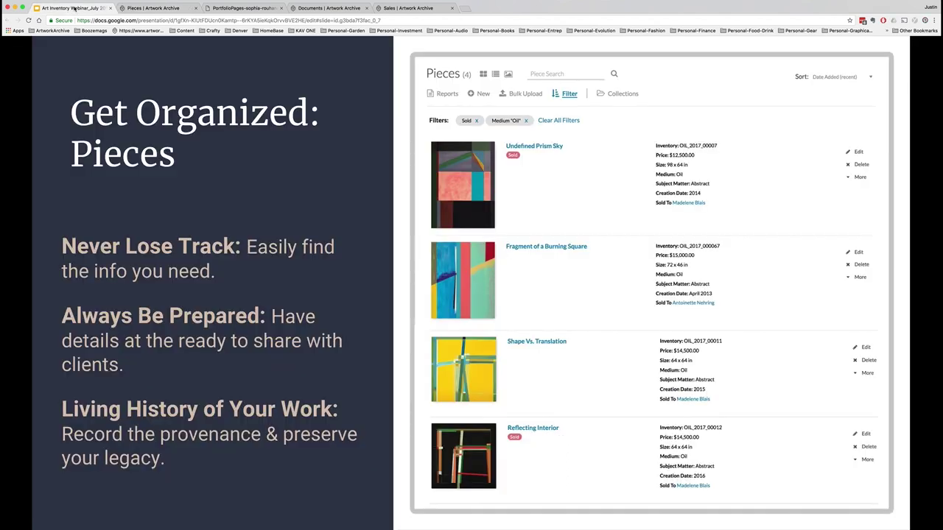
key(Right)
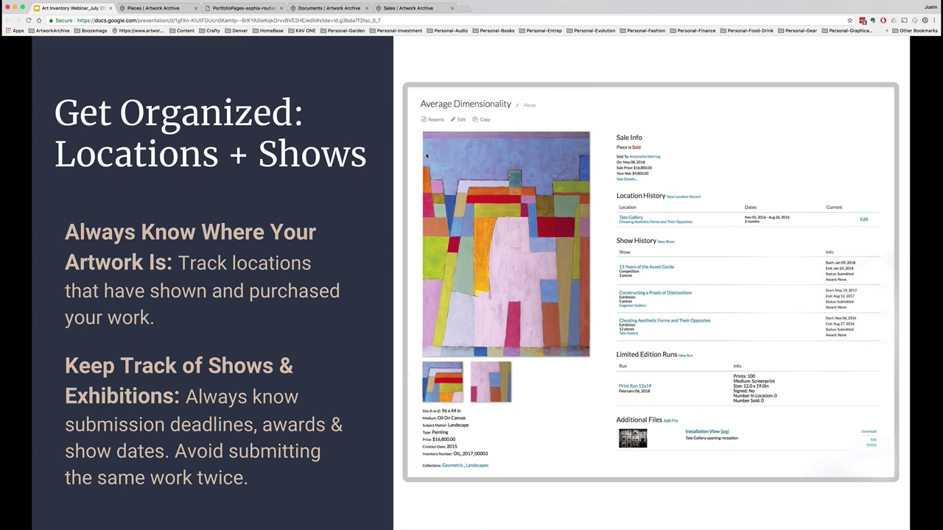
Return to Artwork Archive and open the record of the piece "Average Dimensionality"
click(157, 9)
scroll(225, 244, down, 2)
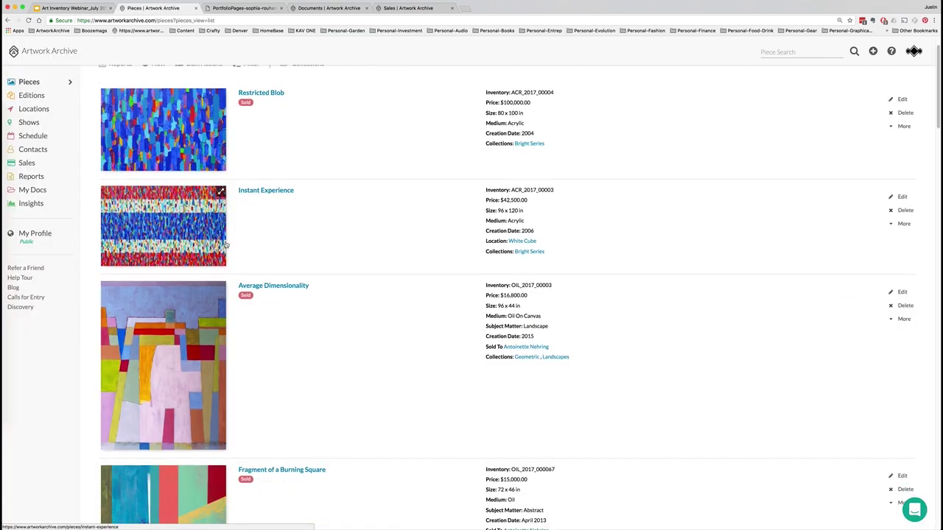
scroll(225, 243, down, 2)
click(298, 229)
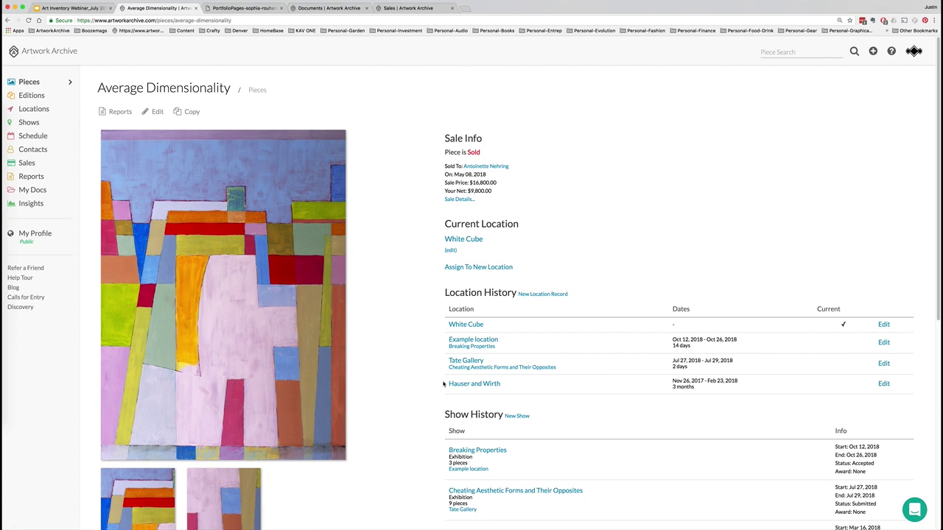
Examine the piece's sale info, details, location and show history, limited edition runs, and highlight the Additional Files heading
scroll(302, 304, down, 3)
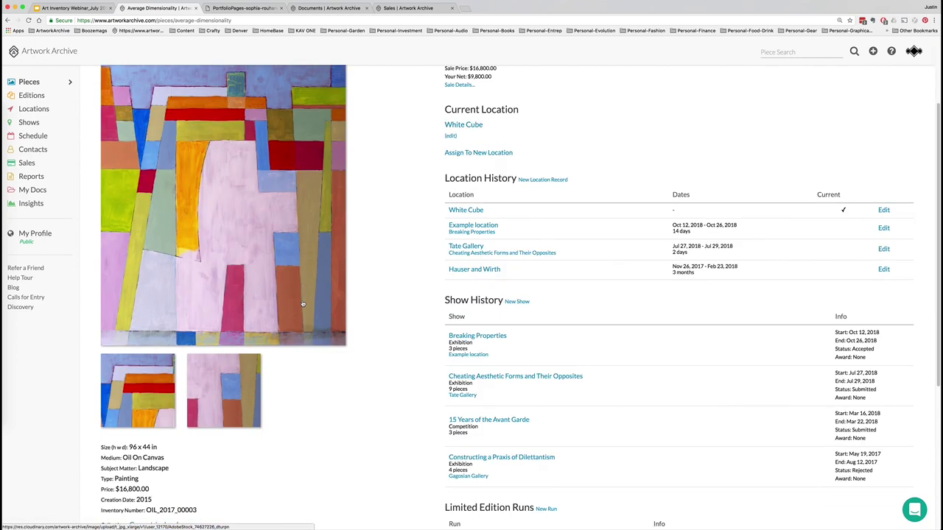
scroll(280, 324, down, 1)
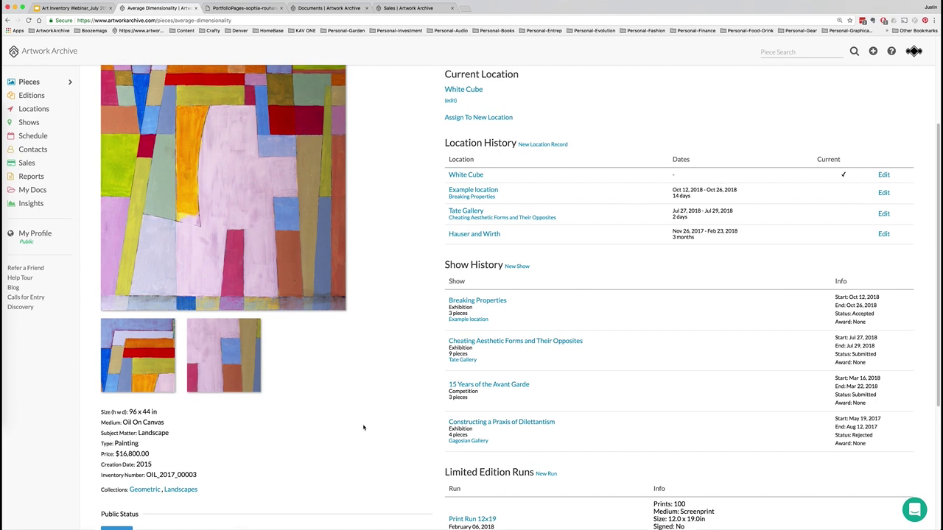
scroll(362, 428, up, 4)
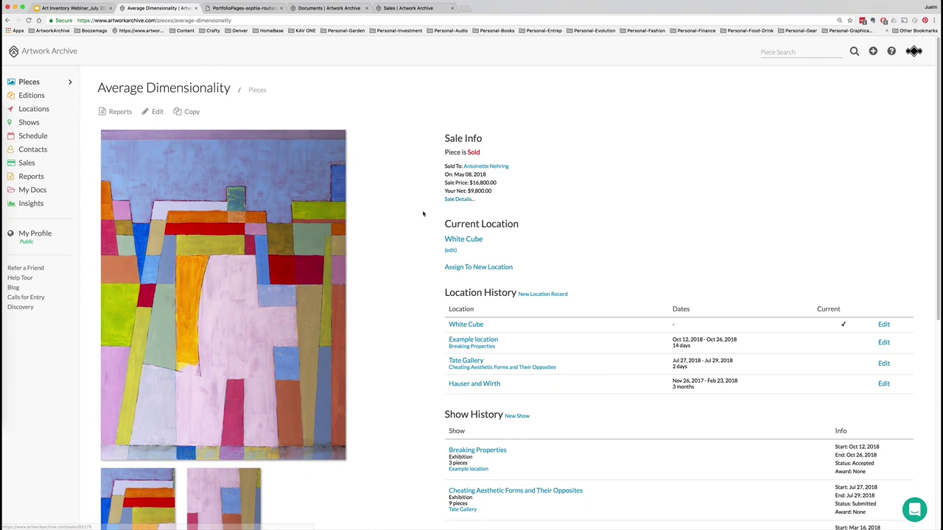
scroll(581, 263, down, 2)
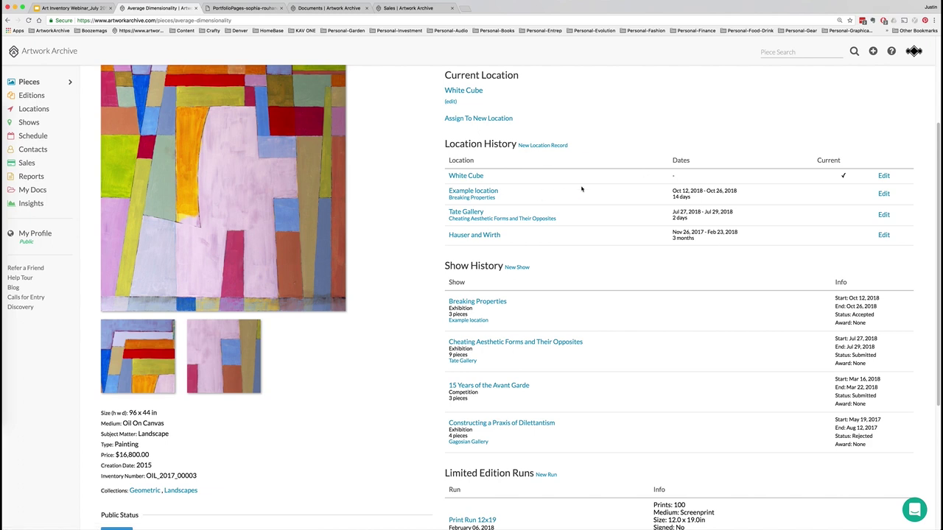
scroll(560, 214, down, 2)
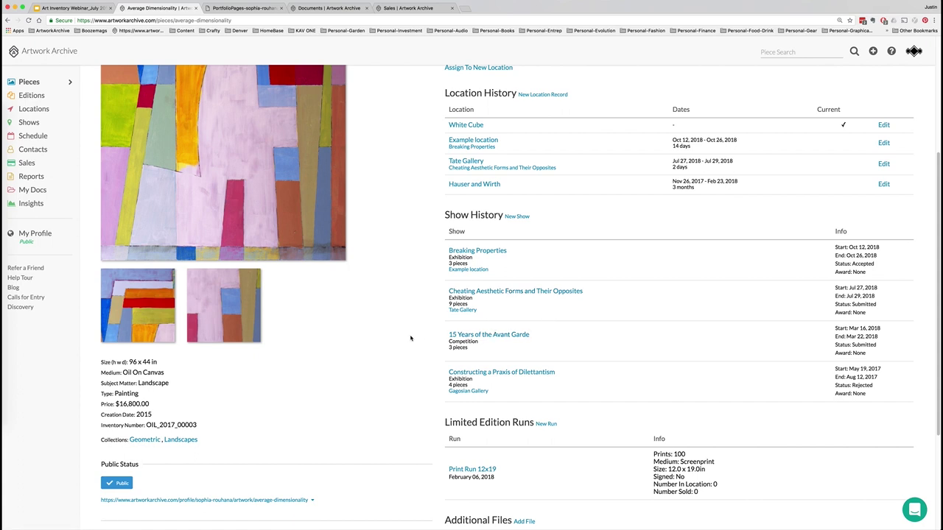
scroll(410, 340, down, 3)
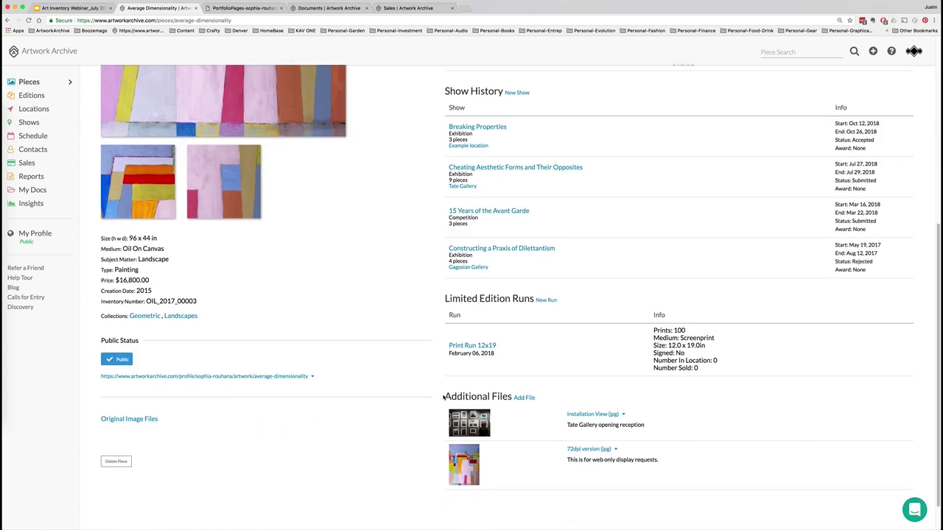
drag(443, 397, 512, 392)
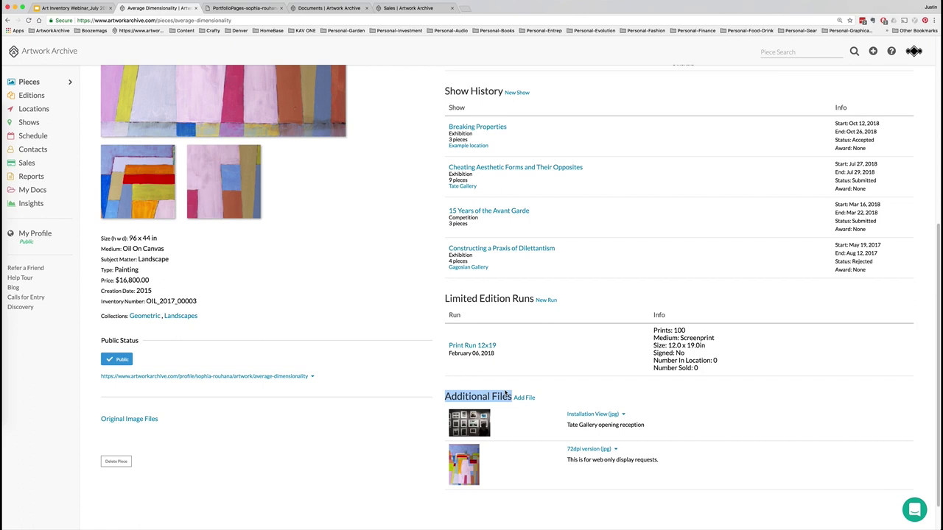
Open My Docs and view the file options available for the Artist Statement PDF
click(443, 396)
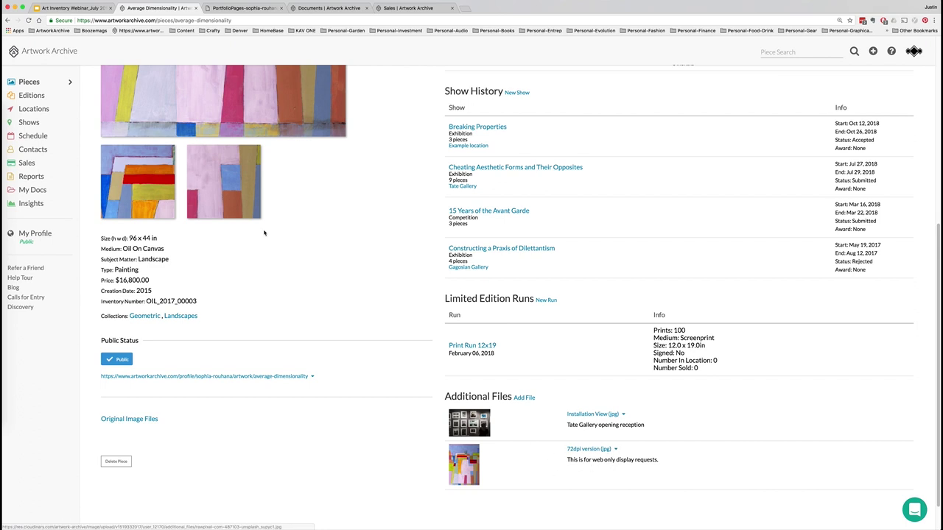
scroll(264, 233, up, 5)
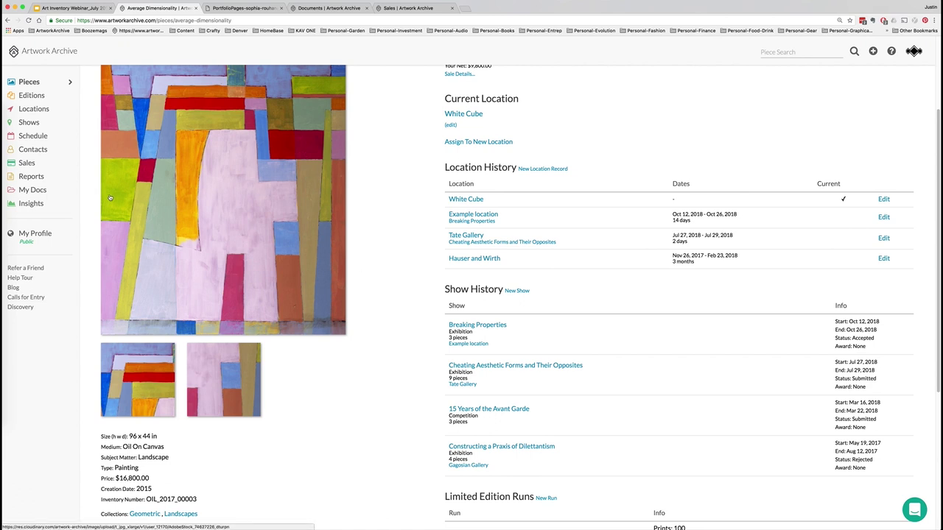
click(39, 190)
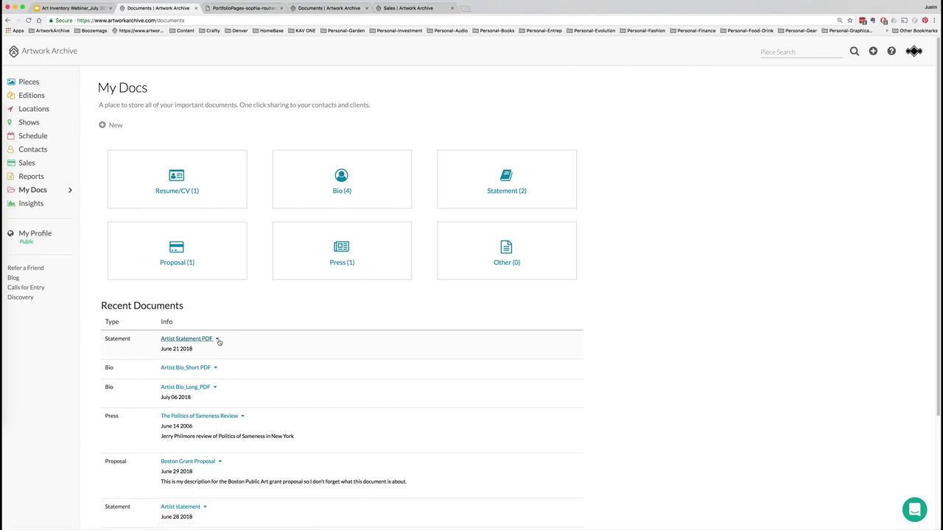
click(218, 340)
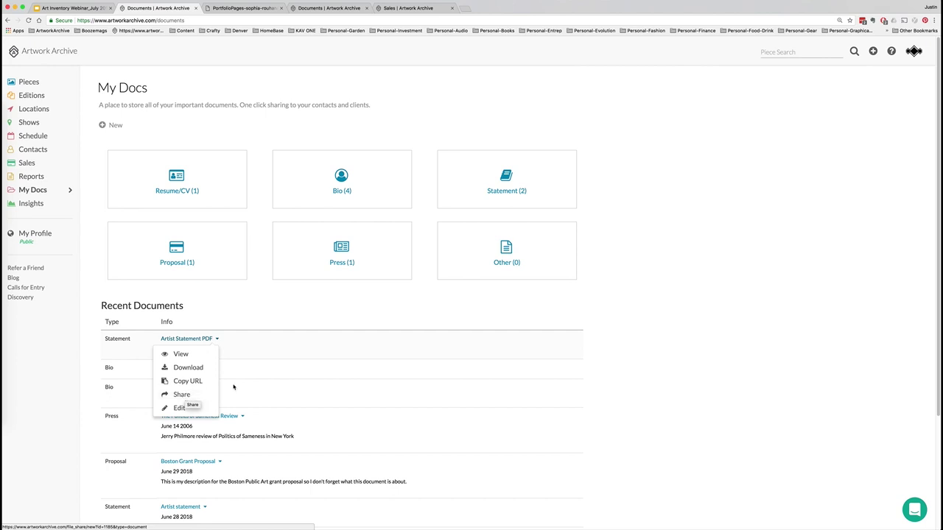
click(823, 337)
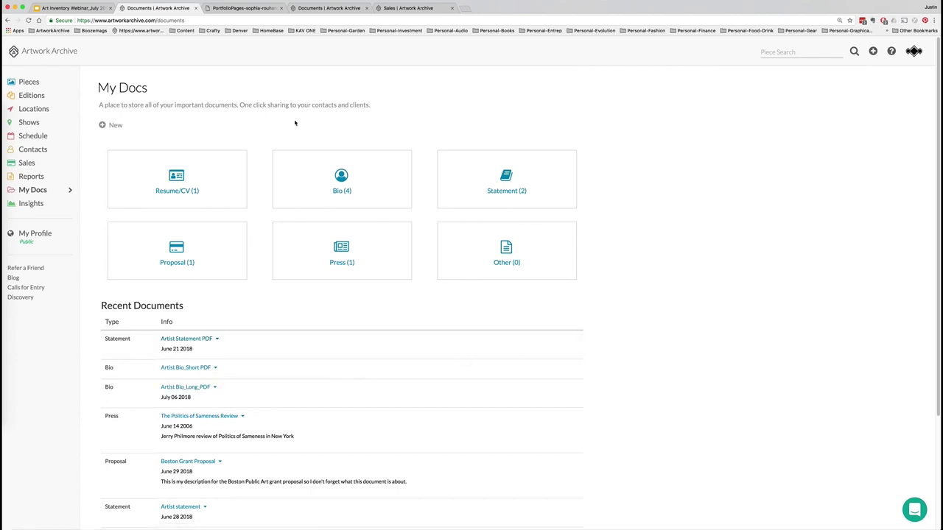
Advance the presentation to the "Save Time: Reports" slide, and view the sample portfolio page PDF of "Average Dimensionality"
click(74, 8)
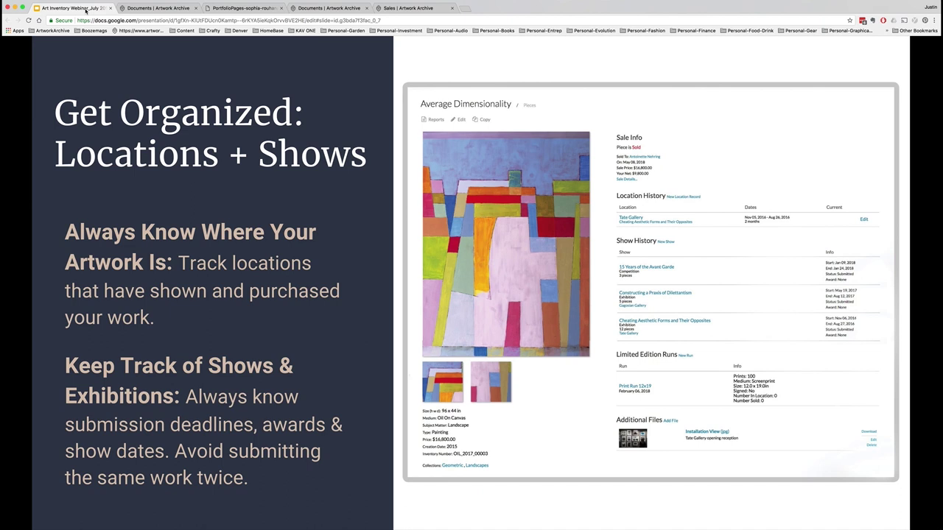
key(Right)
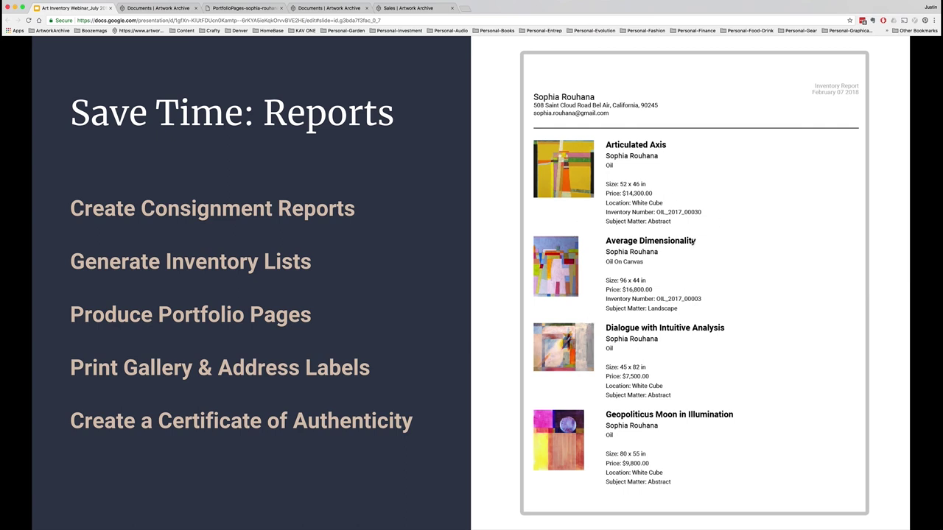
click(145, 6)
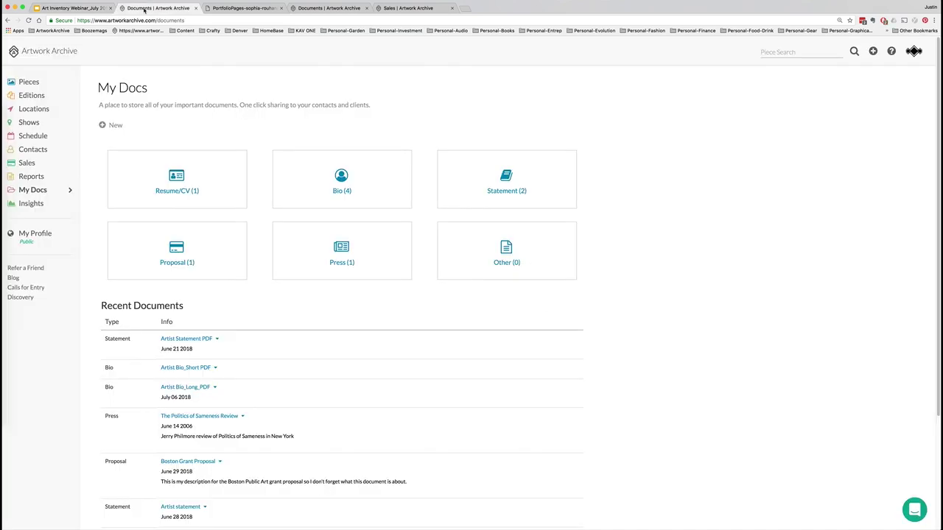
click(228, 7)
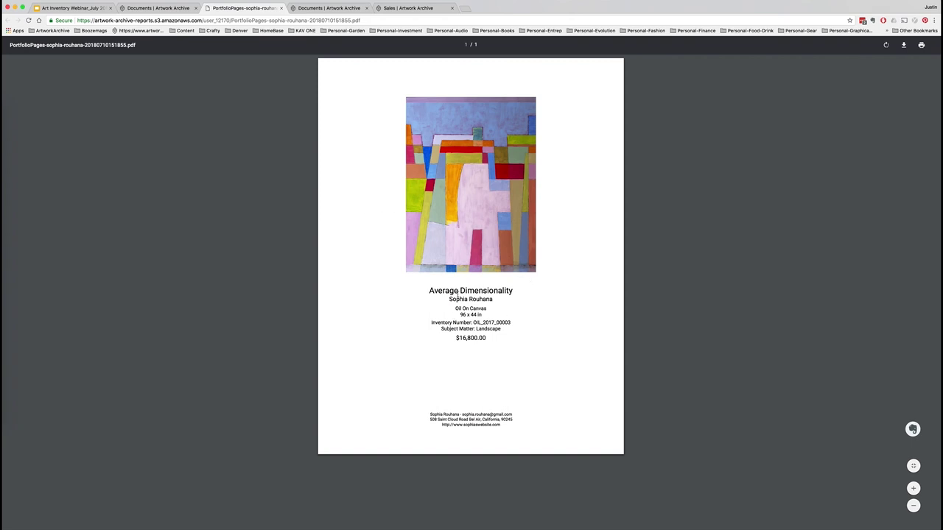
Return to Artwork Archive and view the report types offered for the full list of pieces
click(177, 9)
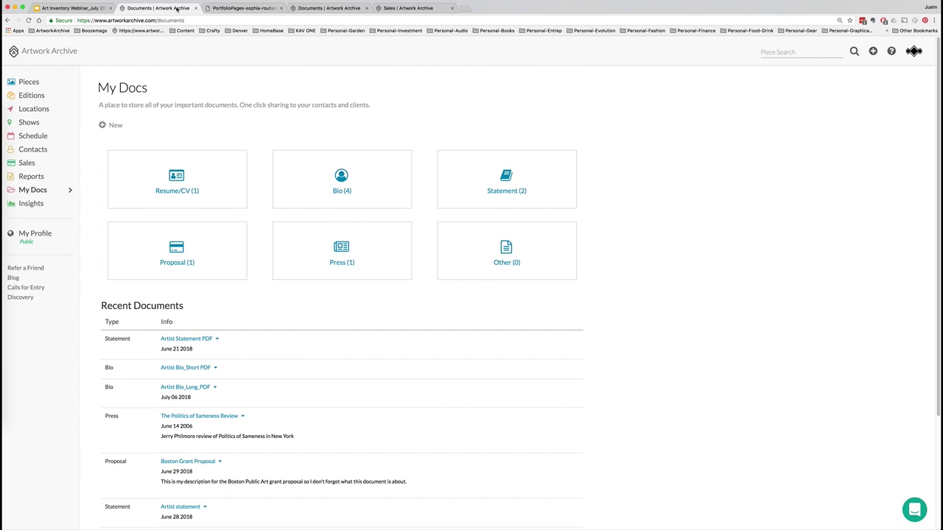
click(30, 82)
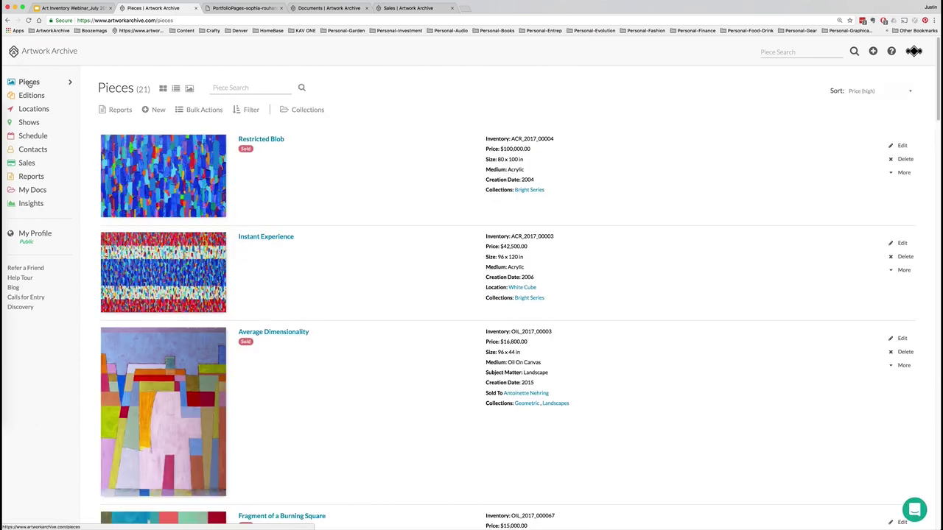
click(115, 110)
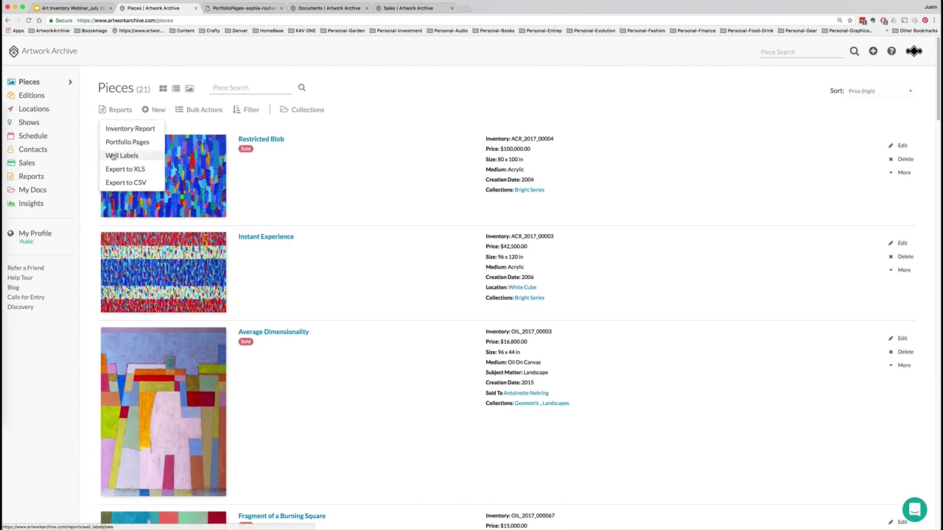
click(303, 177)
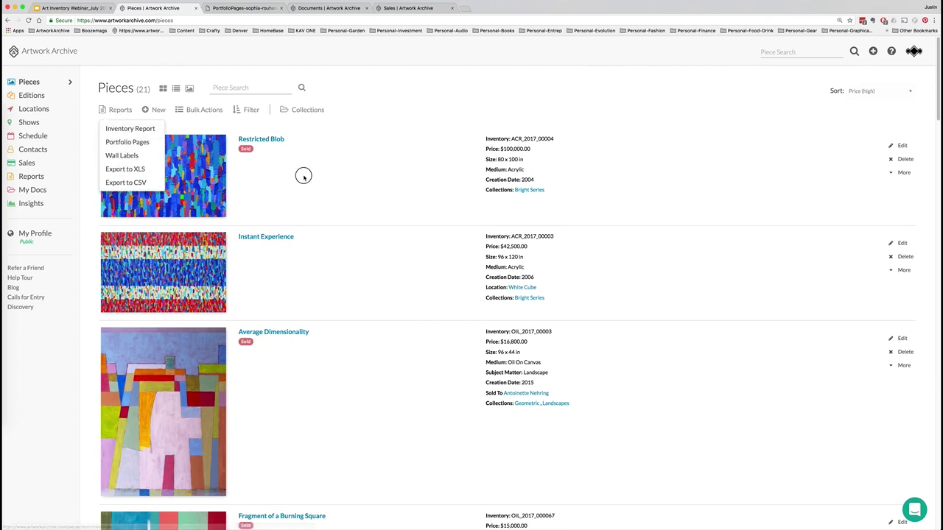
Open the record of the piece "Instant Experience" and point out Certificate of Authenticity among its report options
click(258, 237)
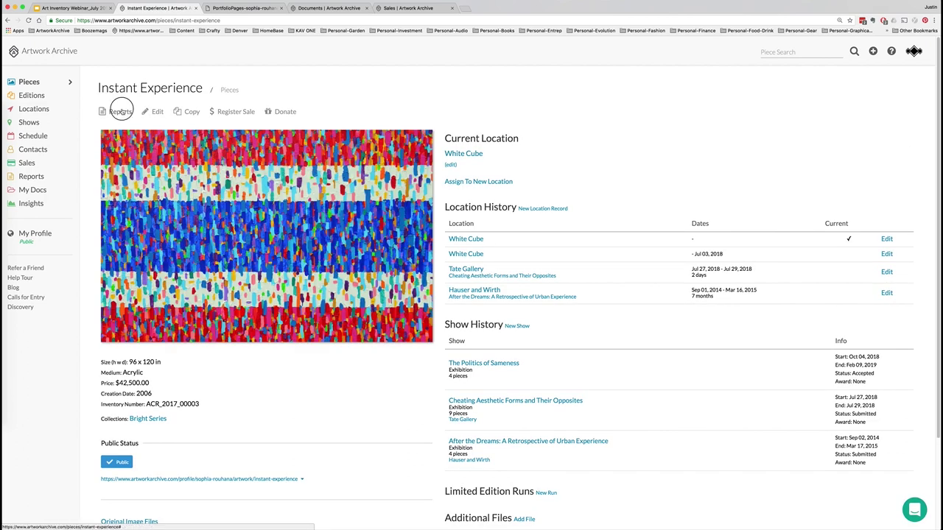
click(121, 111)
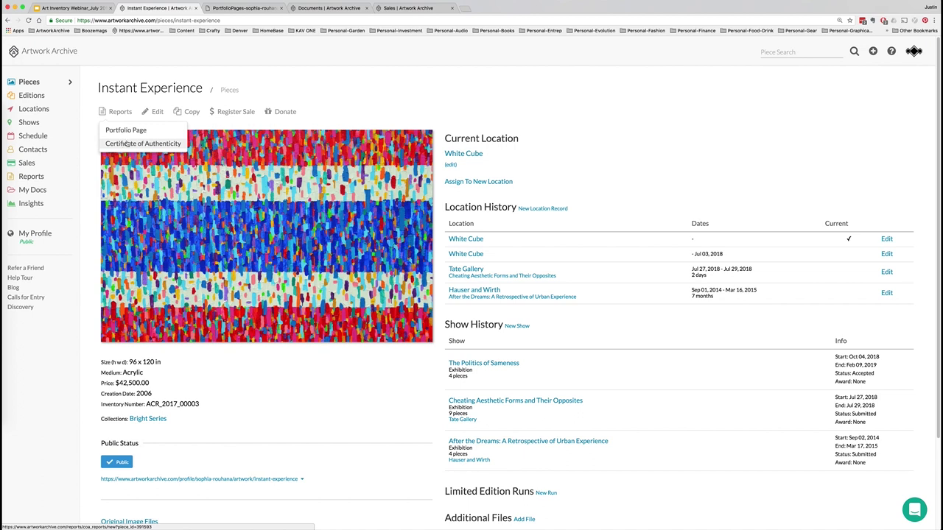
click(127, 143)
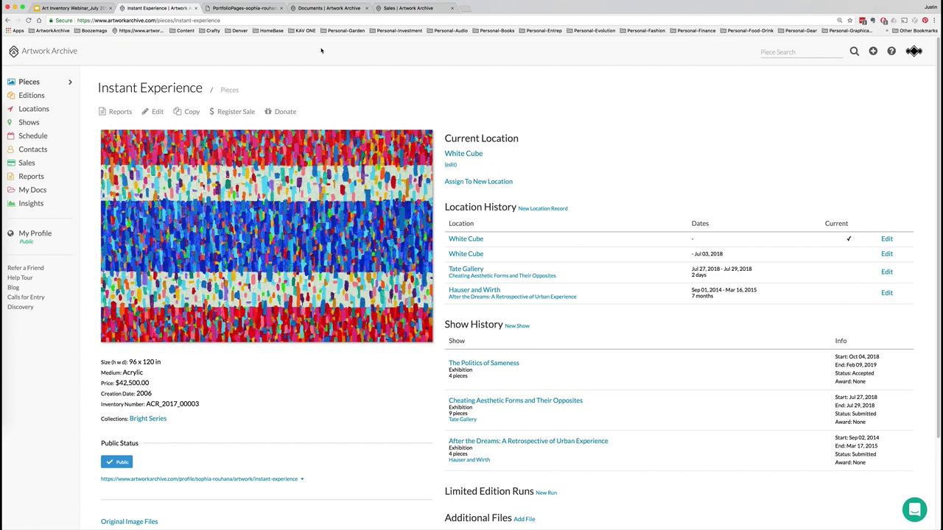
Advance the presentation to the "Save Time: Sales" slide, and view the actions for the sale of "The Unfolding Component" in Artwork Archive
click(77, 8)
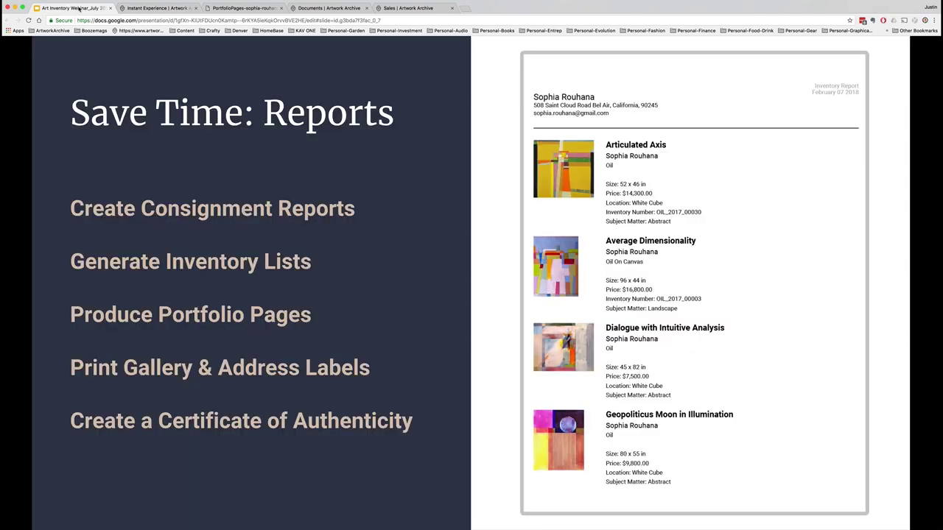
key(Right)
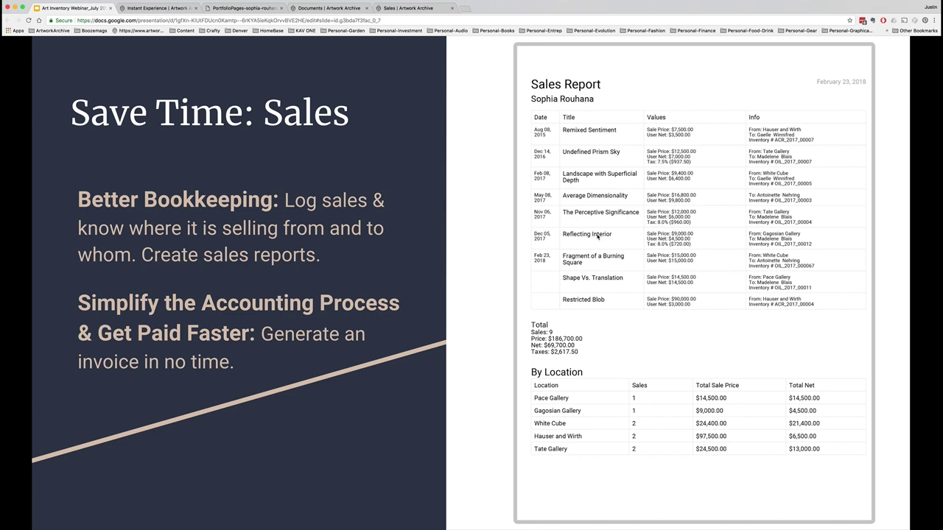
click(158, 10)
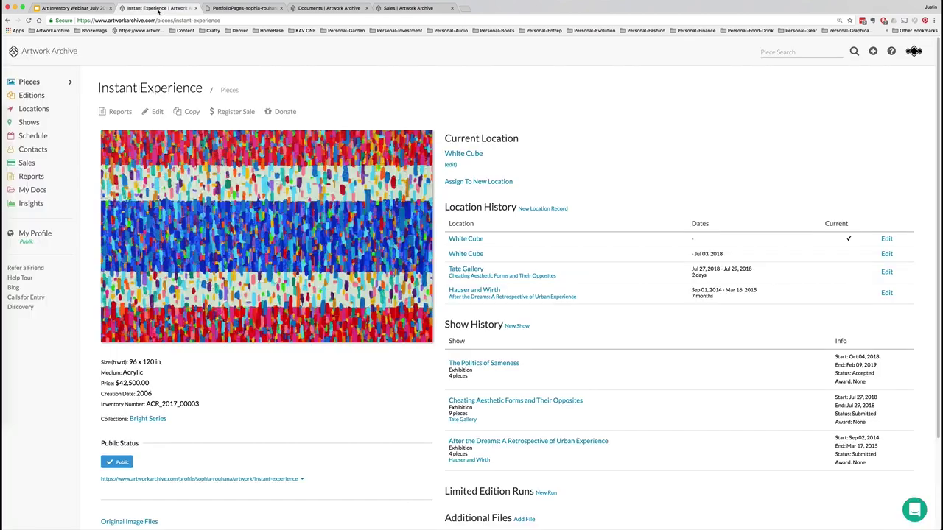
click(27, 162)
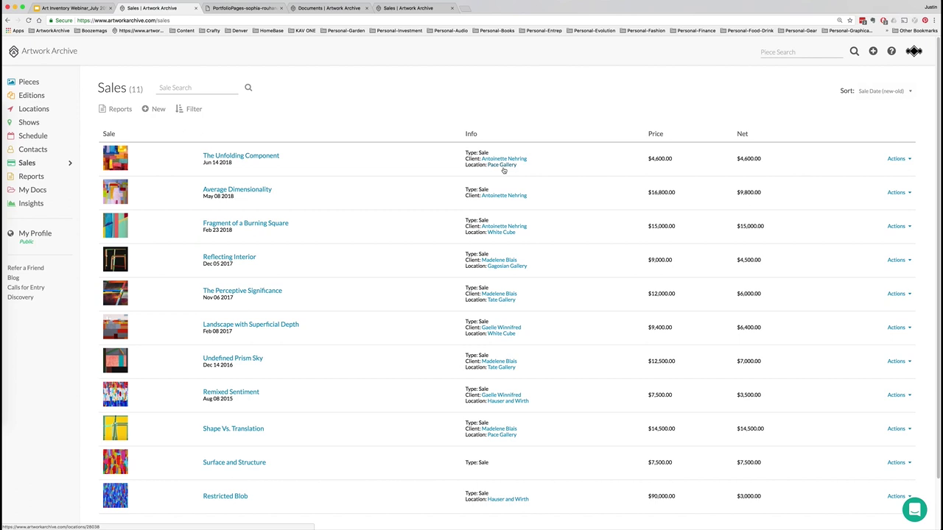
click(908, 160)
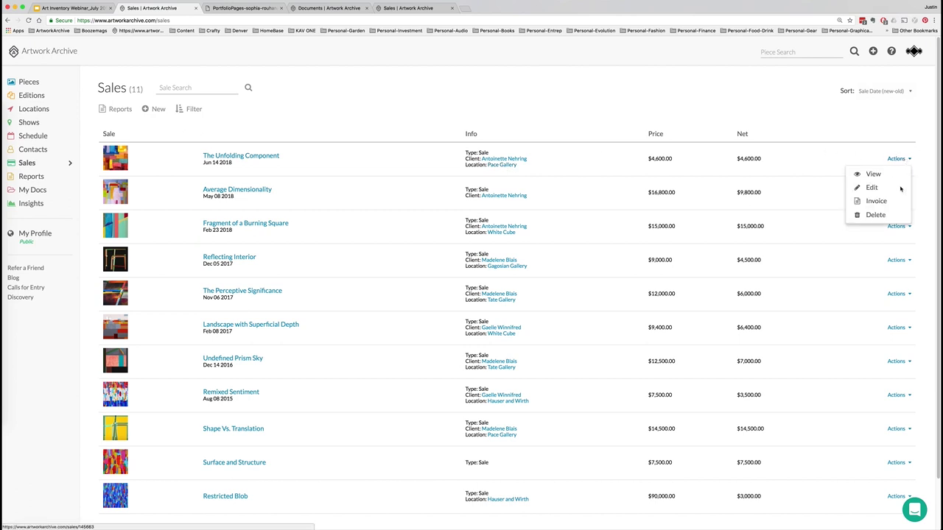
click(579, 102)
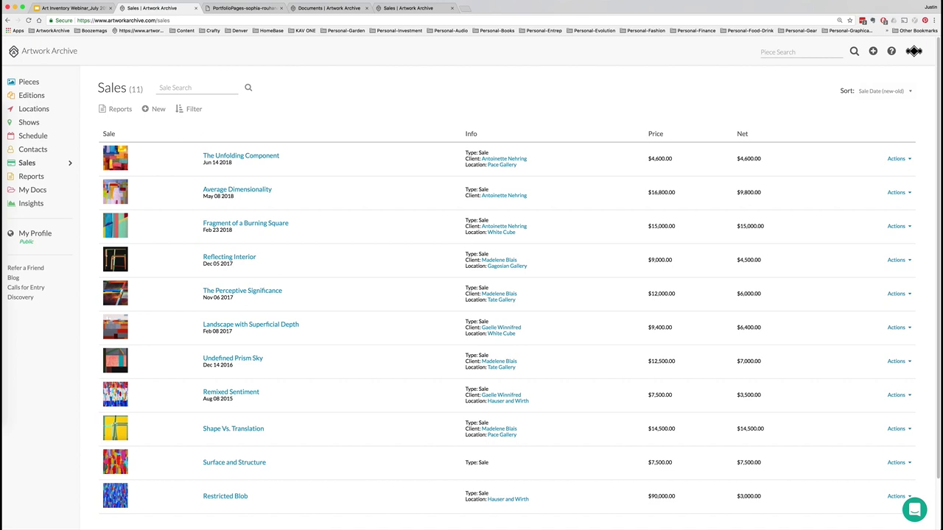
Advance the presentation to the "Run Your Business Like a Pro: Contacts" slide, and open the contacts list in Artwork Archive
click(73, 8)
key(Right)
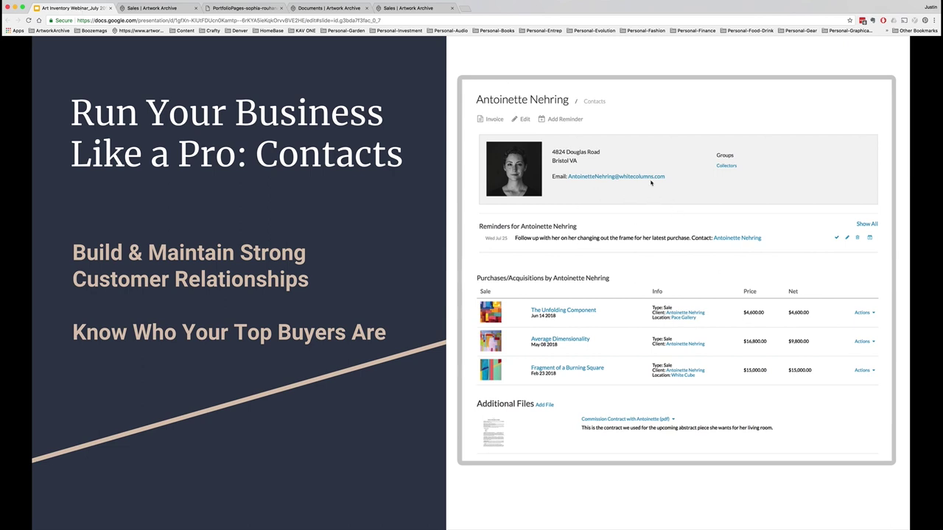
click(139, 7)
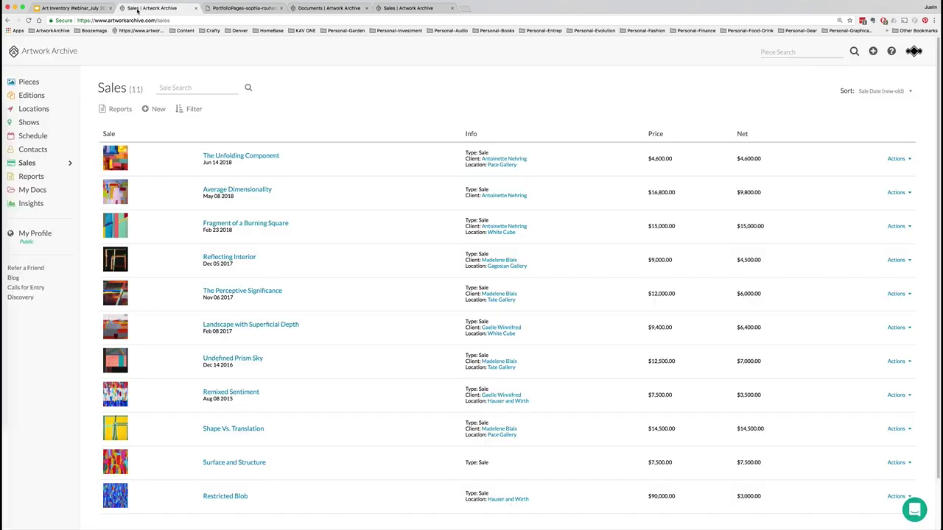
click(27, 149)
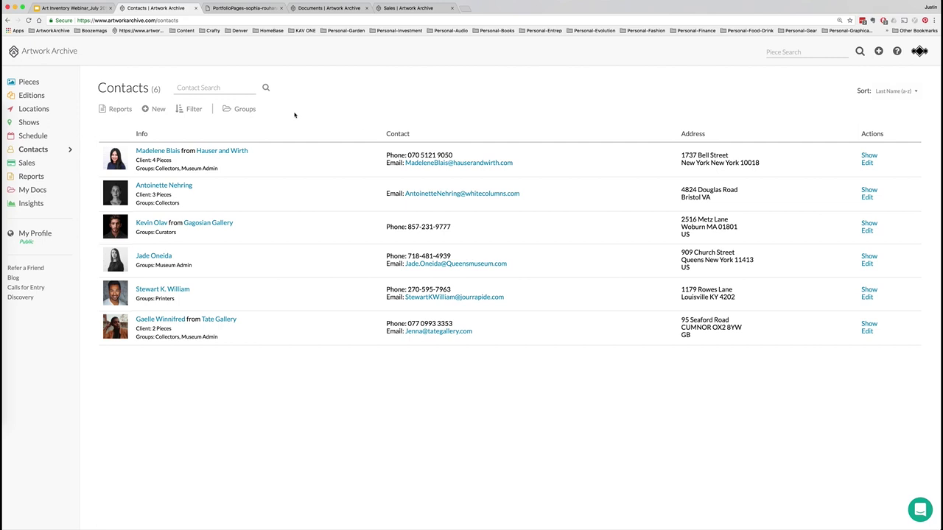
Open the record of the second contact in the list and highlight its Additional Files heading
click(168, 188)
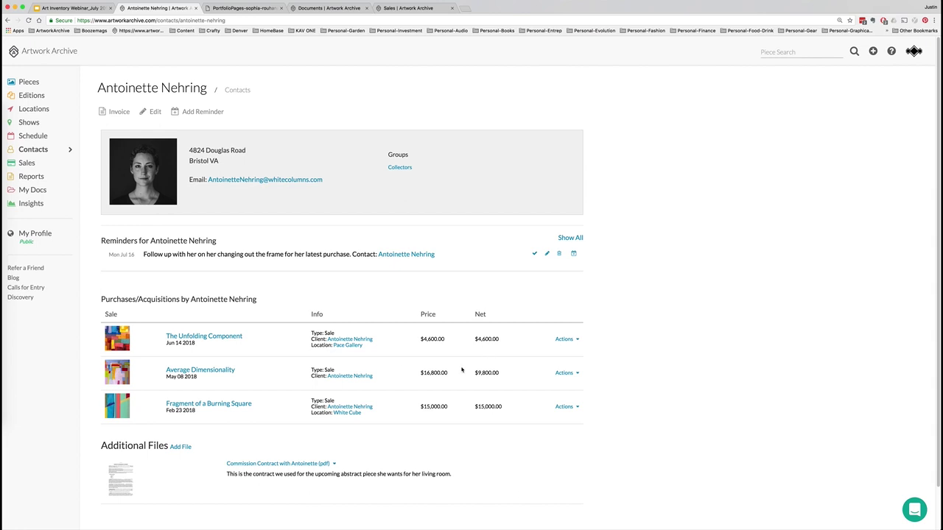
scroll(295, 479, down, 1)
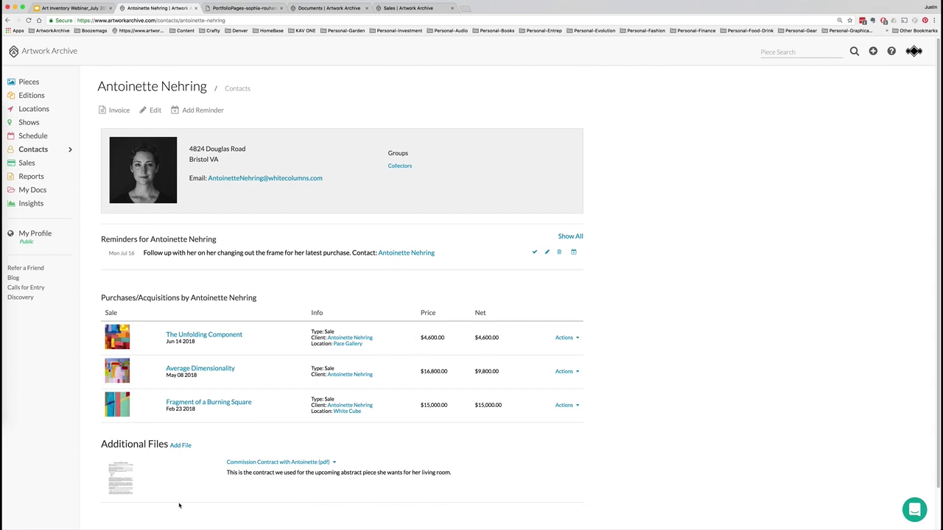
drag(101, 445, 117, 441)
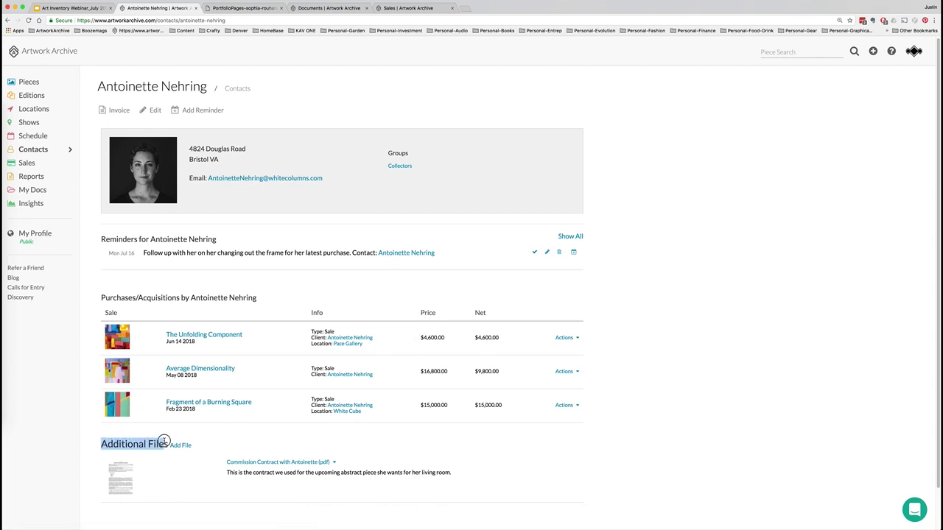
drag(163, 440, 168, 441)
Advance the presentation to the "Run Your Business Like a Pro: Schedule" slide, and open the schedule in Artwork Archive
click(88, 9)
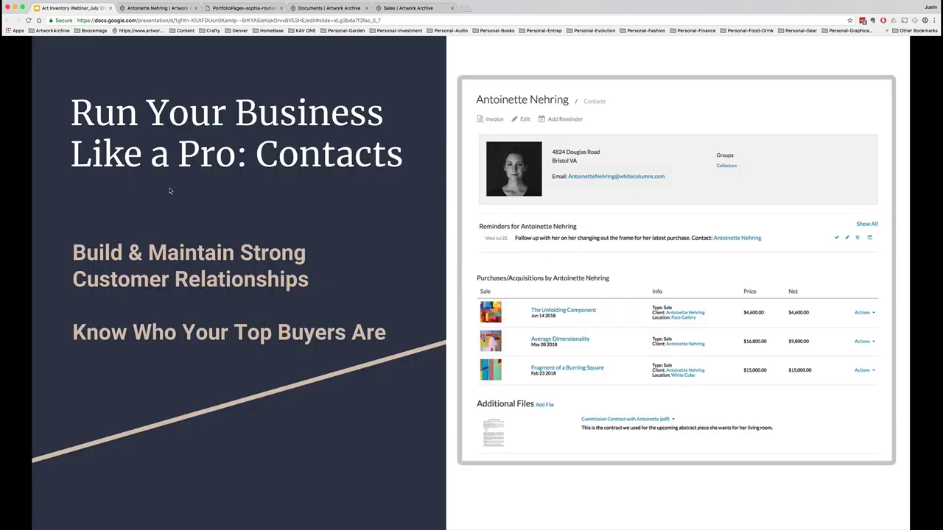
key(Right)
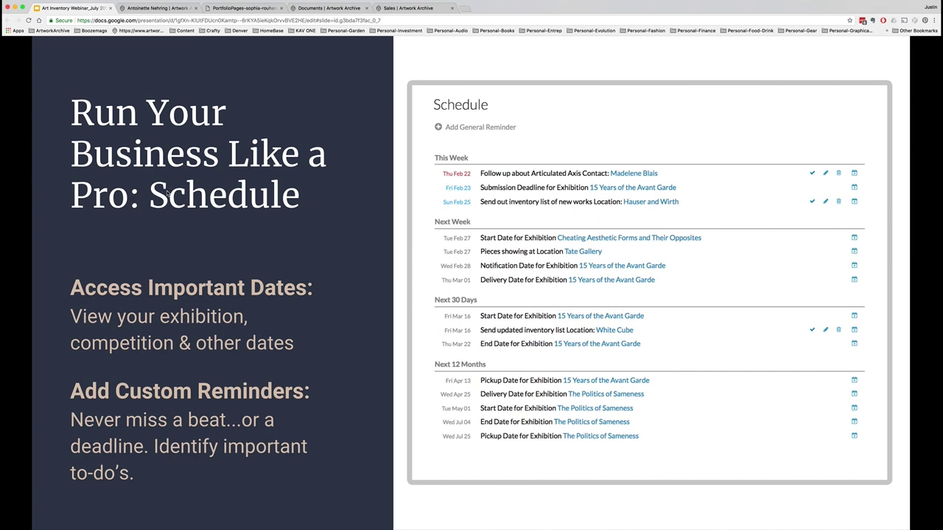
click(157, 5)
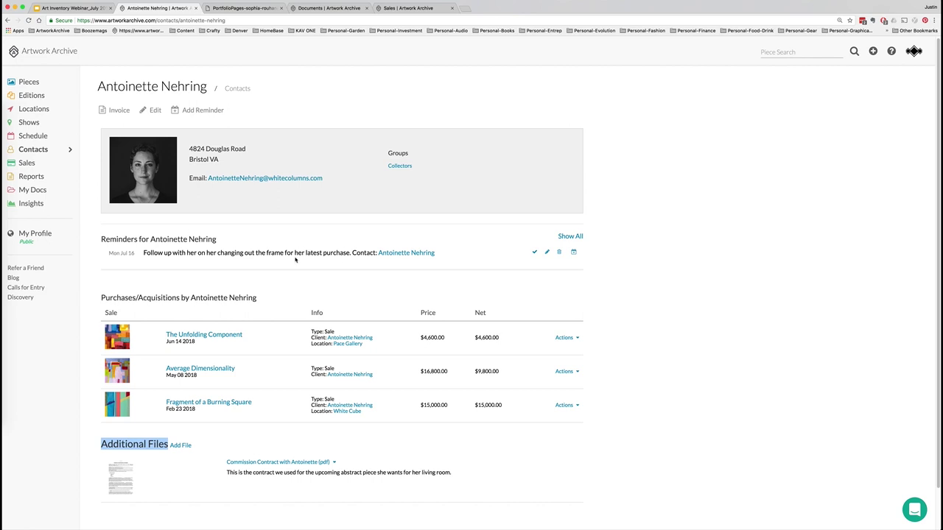
click(25, 137)
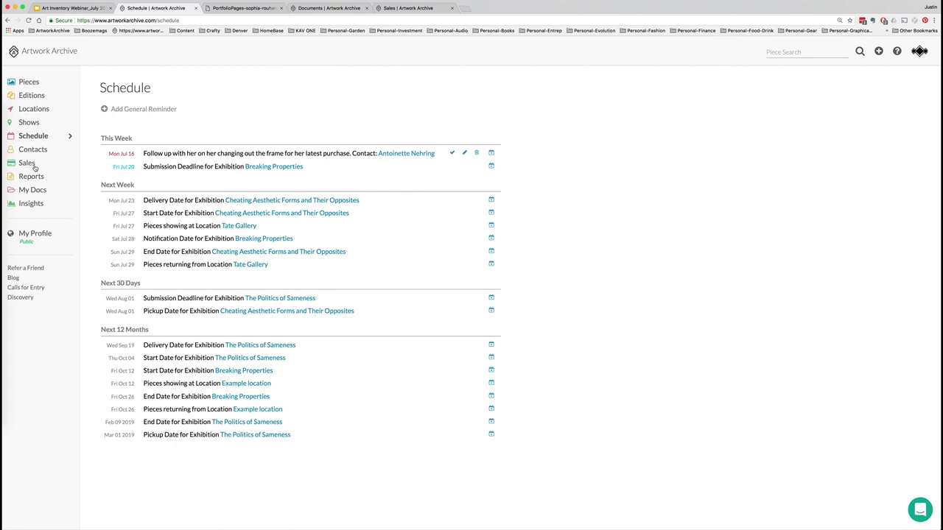
Highlight the submission deadline label of "Cheating Aesthetic Forms and Their Opposites" in the shows list, and return to the schedule
click(30, 122)
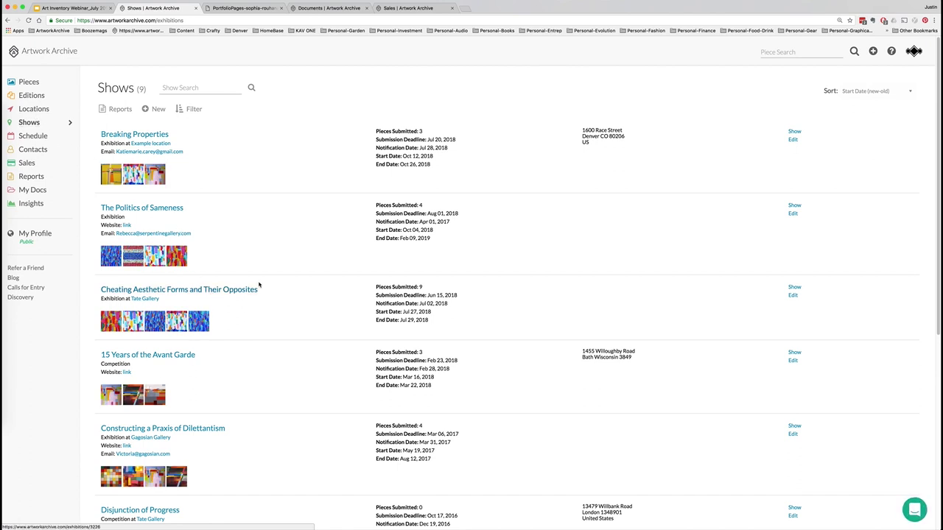
drag(376, 293, 425, 297)
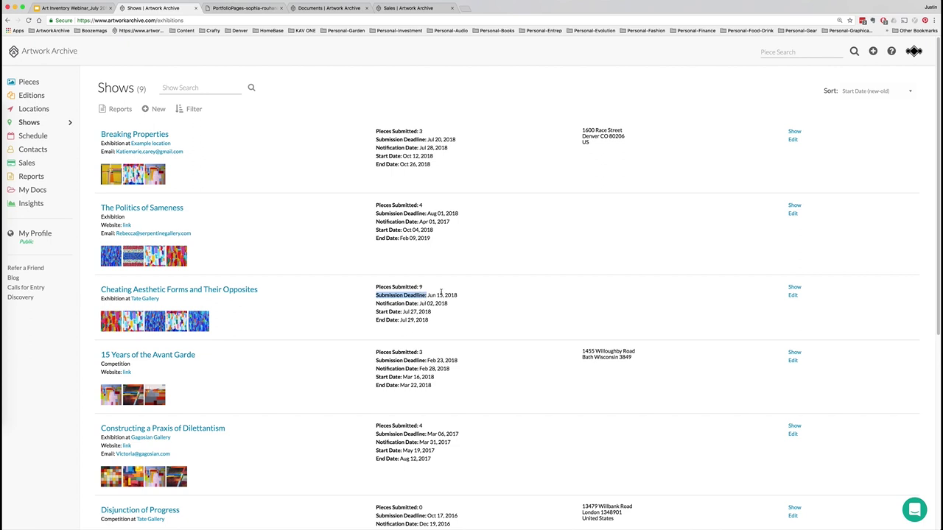
click(26, 136)
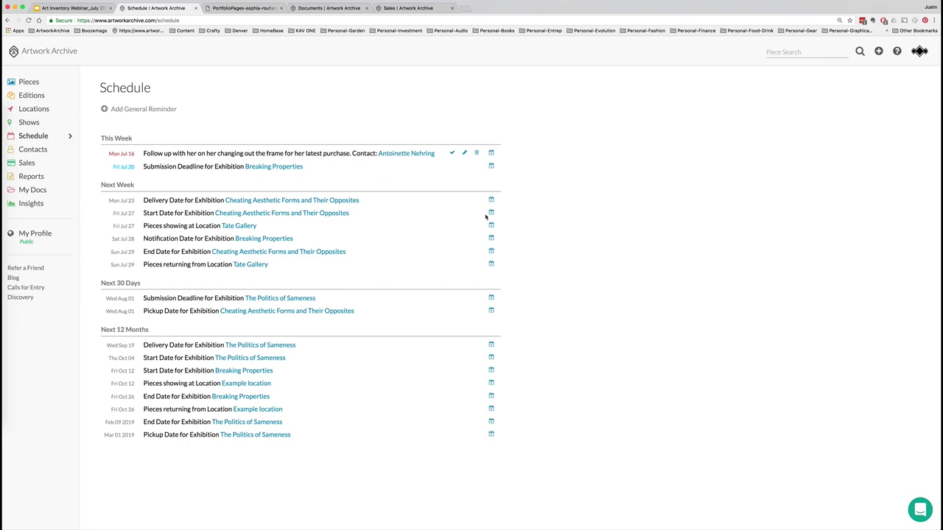
Switch back to the presentation and advance through "Business Insights" to the "How to Get Started" slide
click(74, 7)
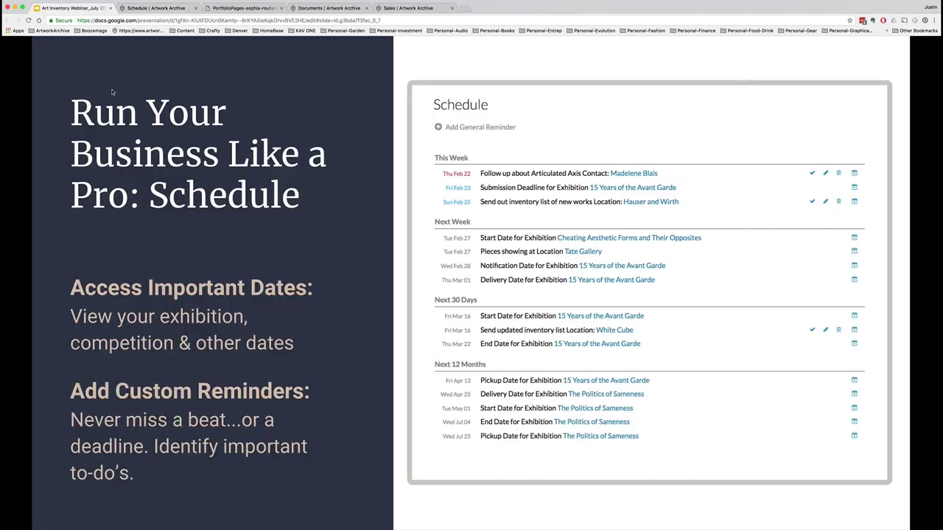
key(Right)
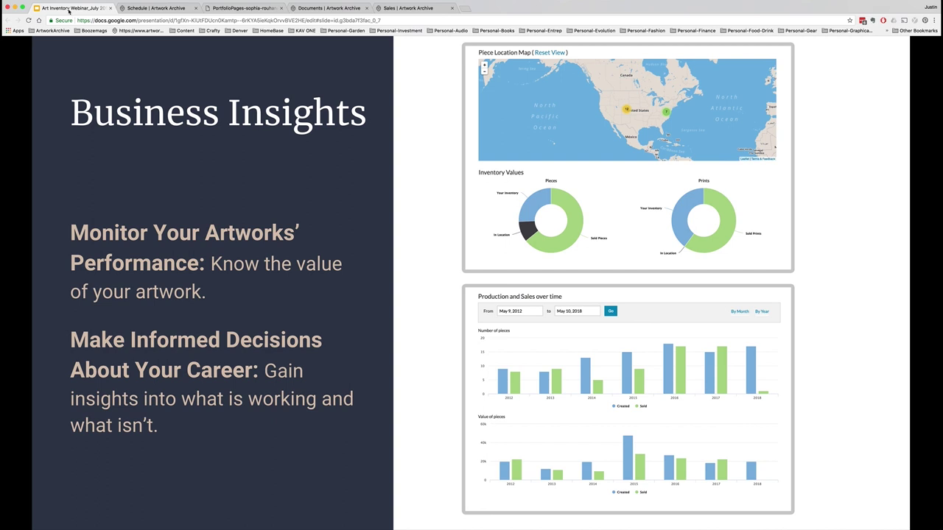
key(Right)
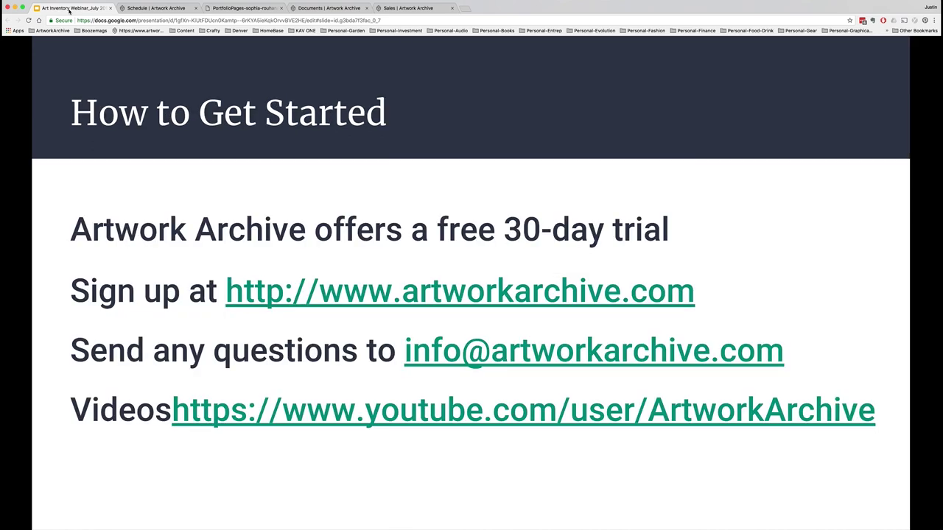